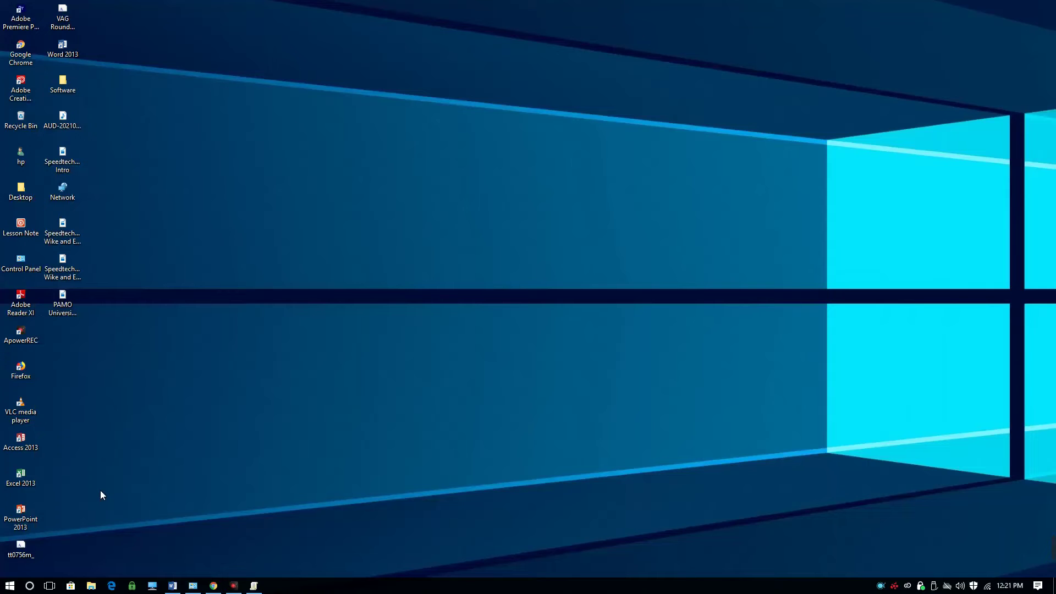
Open Settings to the Mobile hotspot page and subscribe to the Speedtech YouTube channel
{"action": "left_click", "coordinate": [10, 585]}
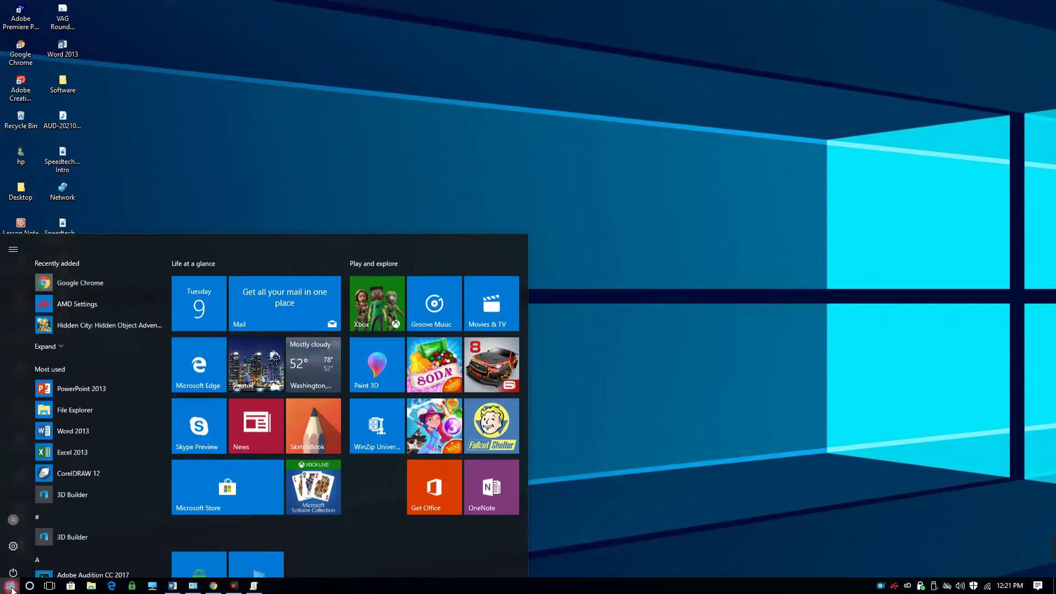
{"action": "left_click", "coordinate": [15, 545]}
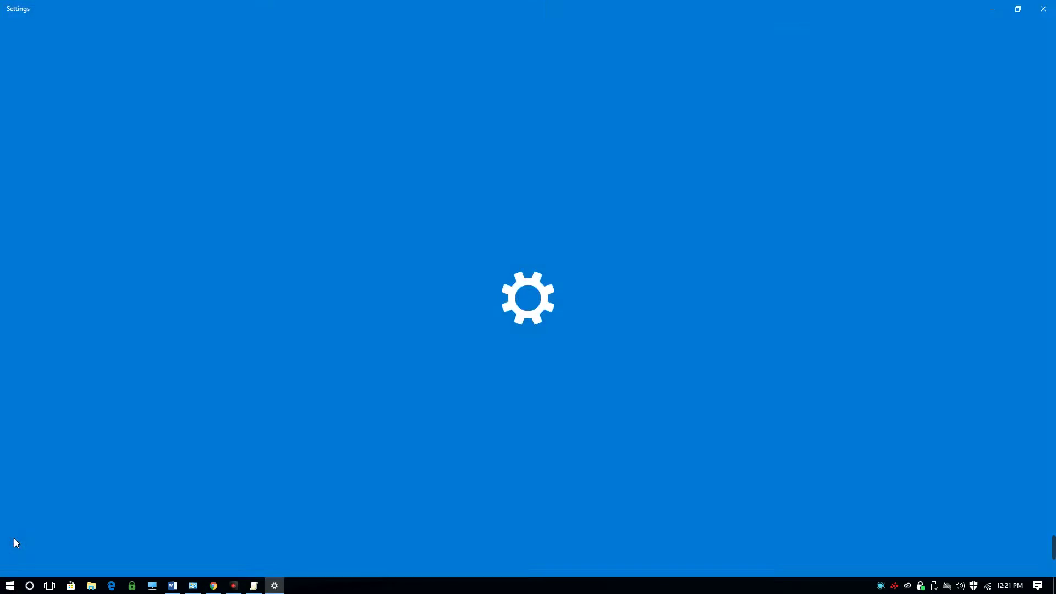
{"action": "left_click", "coordinate": [503, 162]}
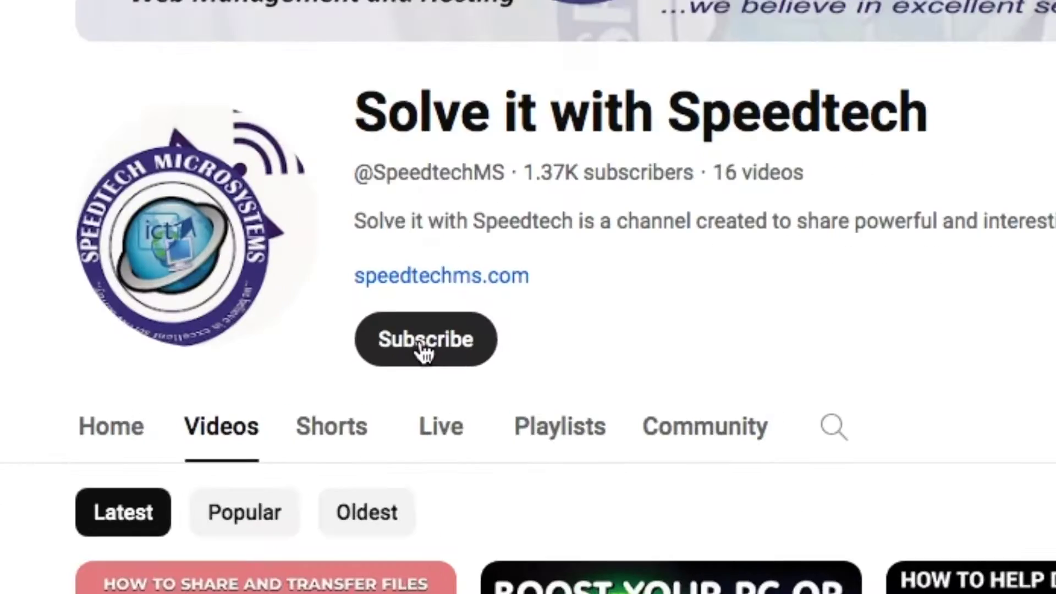
{"action": "left_click", "coordinate": [393, 357]}
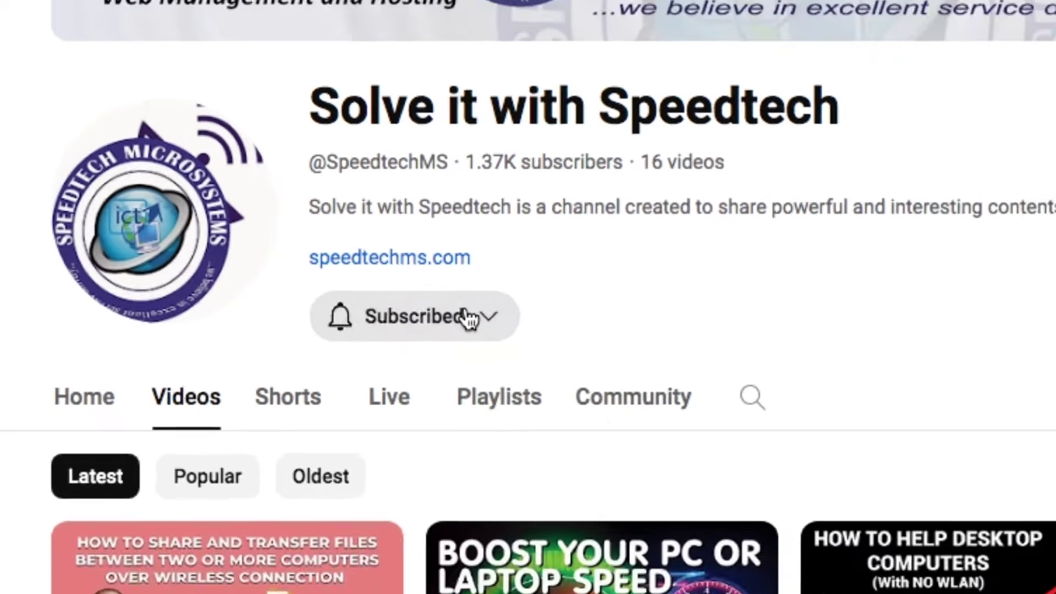
Turn on All notifications for the Solve it with Speedtech channel and scroll the video list
{"action": "left_click", "coordinate": [467, 318]}
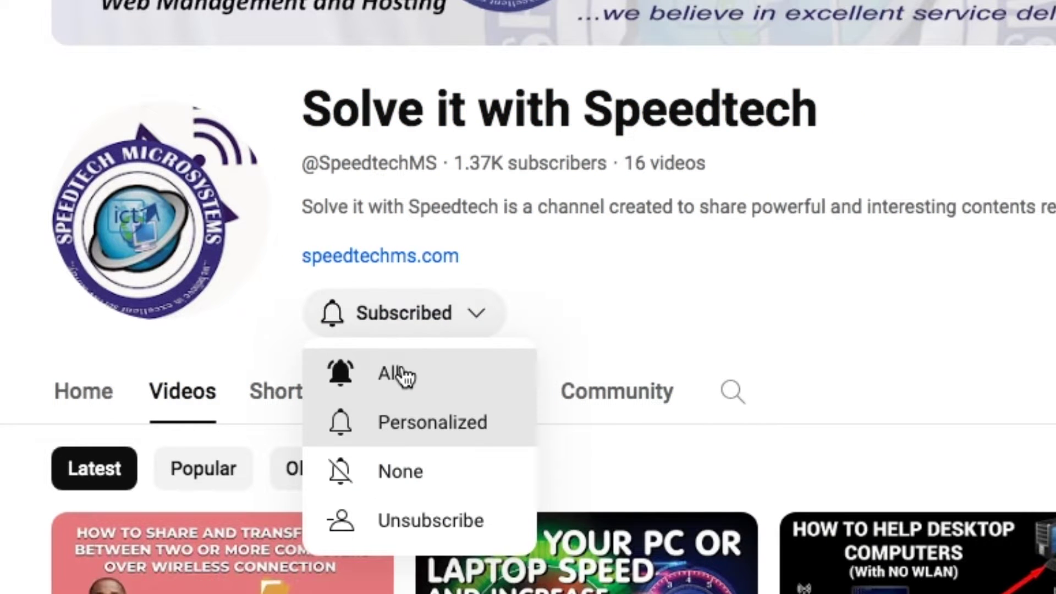
{"action": "left_click", "coordinate": [401, 375]}
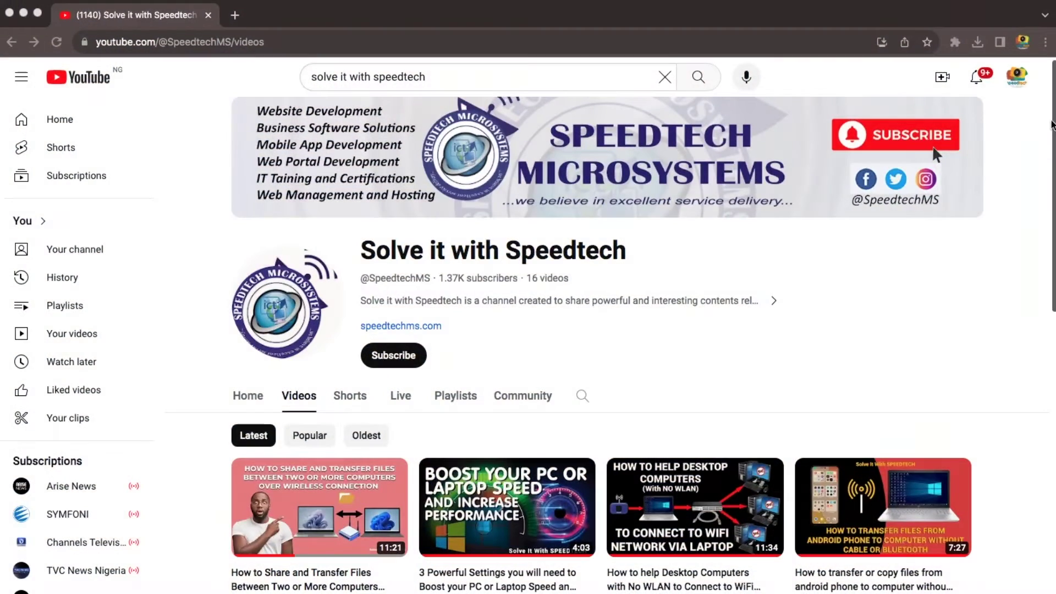
{"action": "left_click", "coordinate": [1052, 123]}
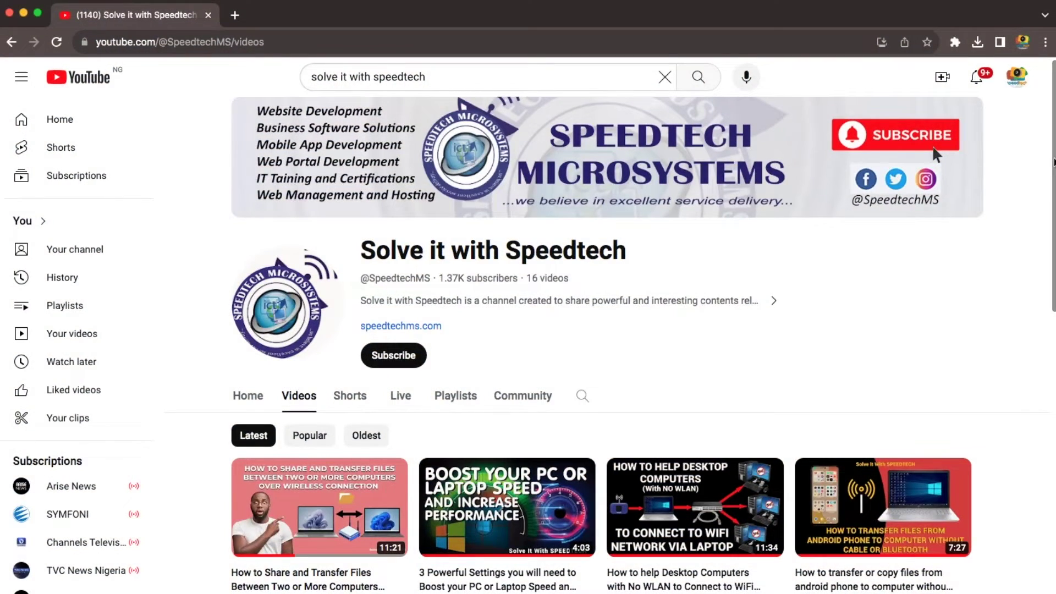
{"action": "left_click_drag", "start_coordinate": [1047, 160], "coordinate": [935, 154]}
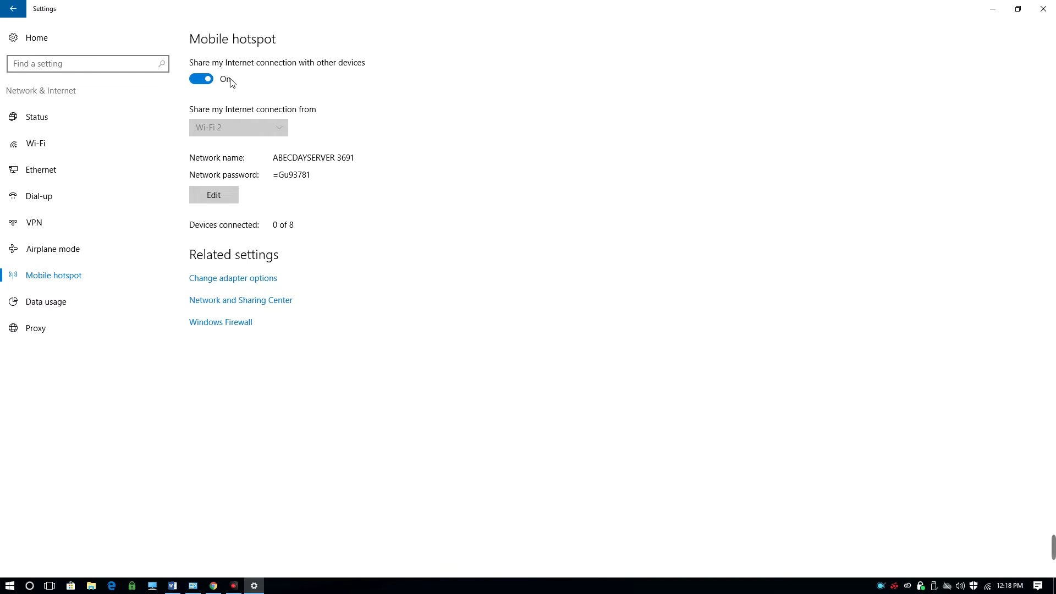
Switch 'Share my Internet connection with other devices' Off on the Mobile hotspot page
{"action": "left_click", "coordinate": [193, 80]}
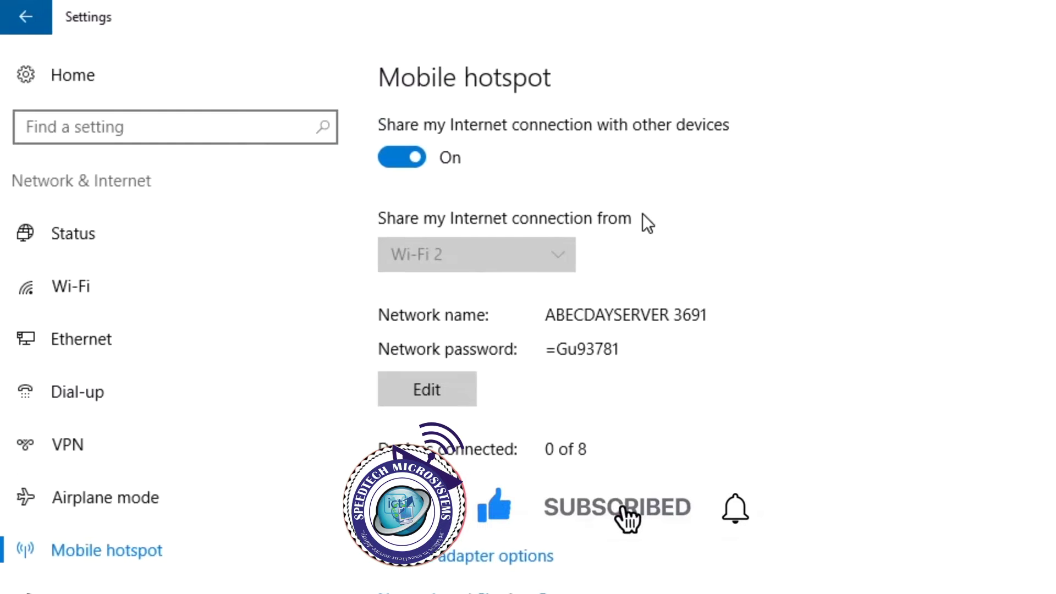
{"action": "left_click", "coordinate": [384, 158]}
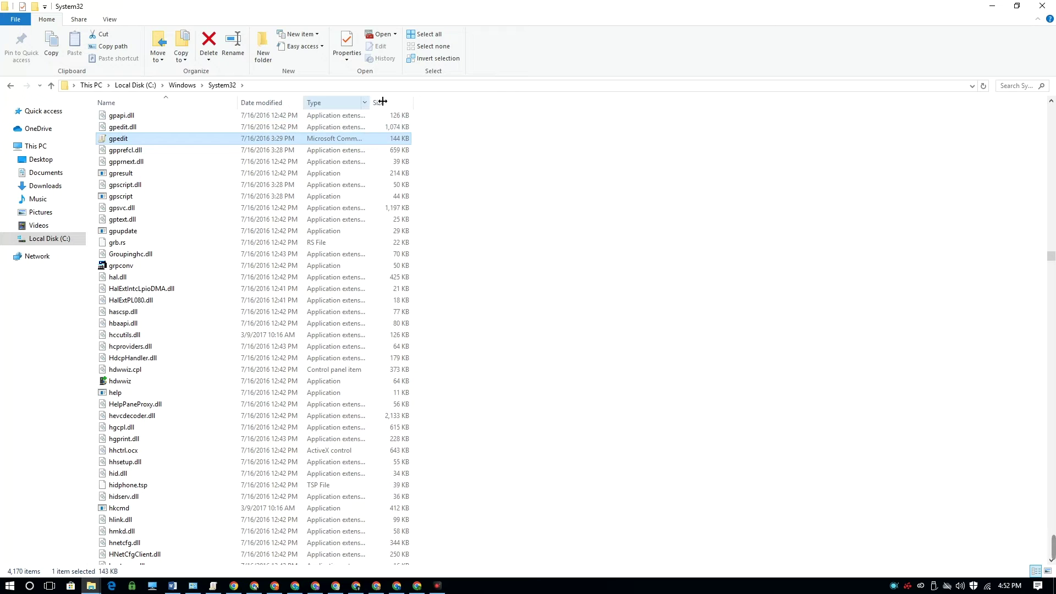
{"action": "left_click_drag", "start_coordinate": [379, 103], "coordinate": [586, 110]}
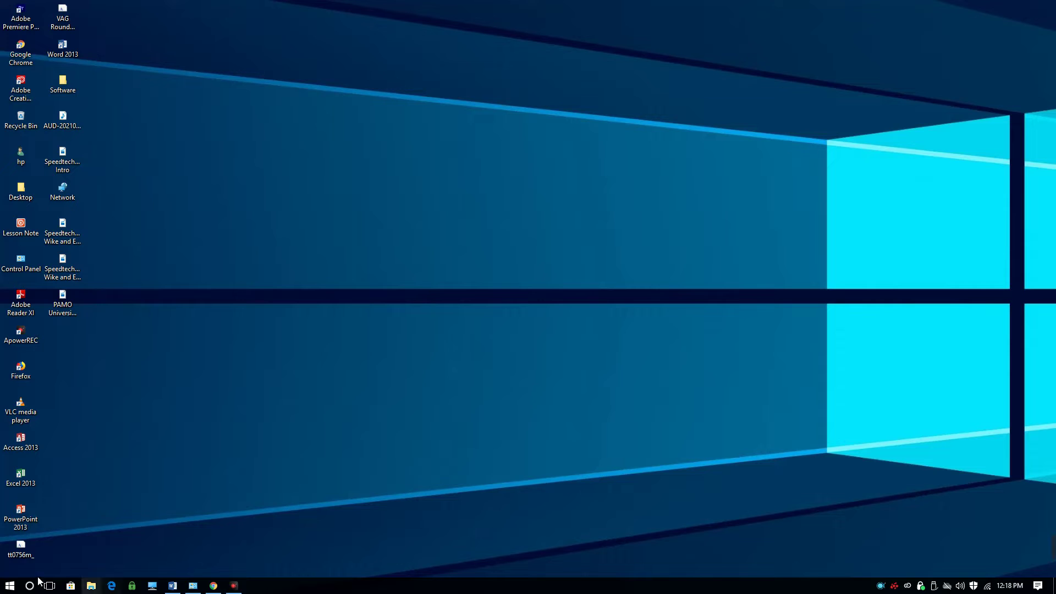
{"action": "left_click", "coordinate": [9, 587]}
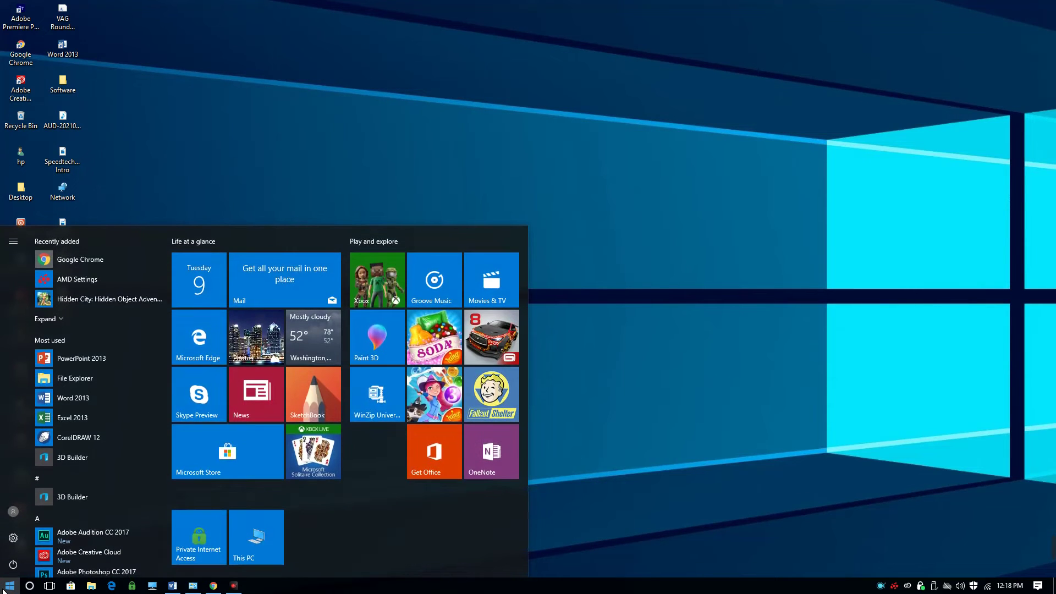
Launch the Local Group Policy Editor by running gpedit.msc from the Run dialog
{"action": "type", "text": "run"}
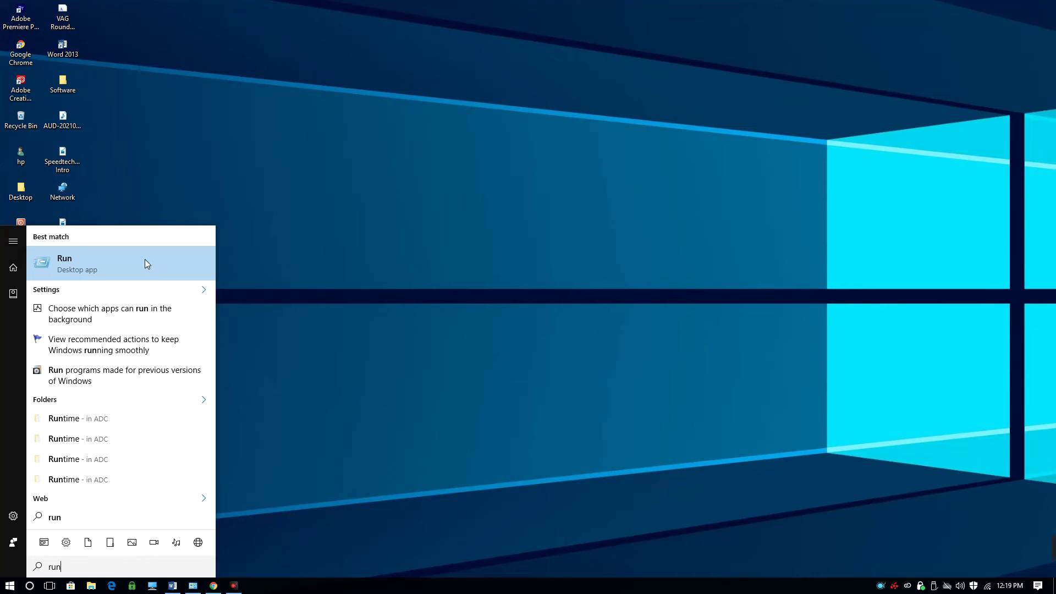
{"action": "left_click", "coordinate": [216, 86]}
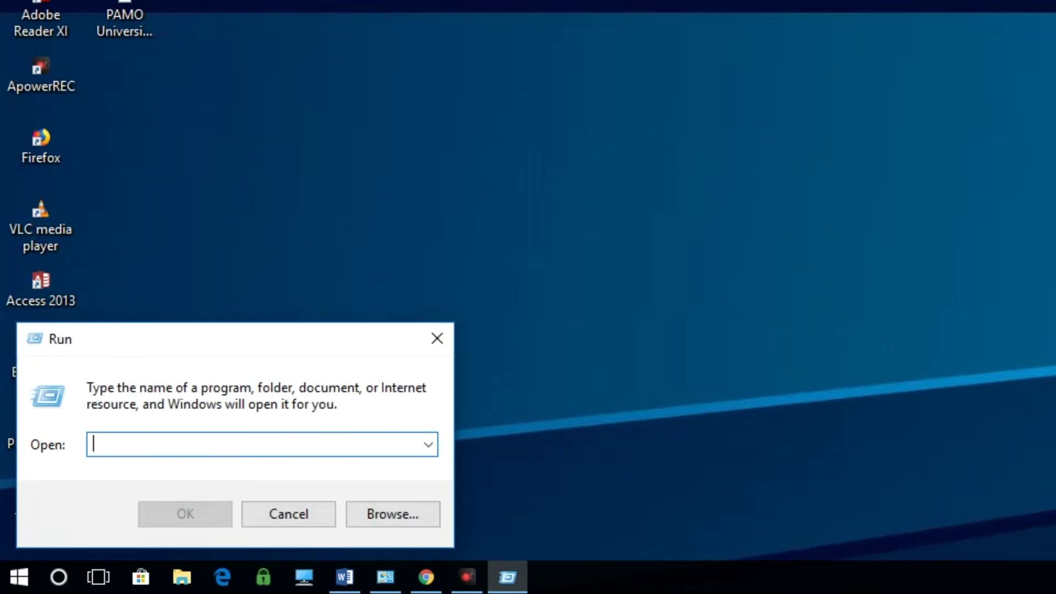
{"action": "type", "text": "gp"}
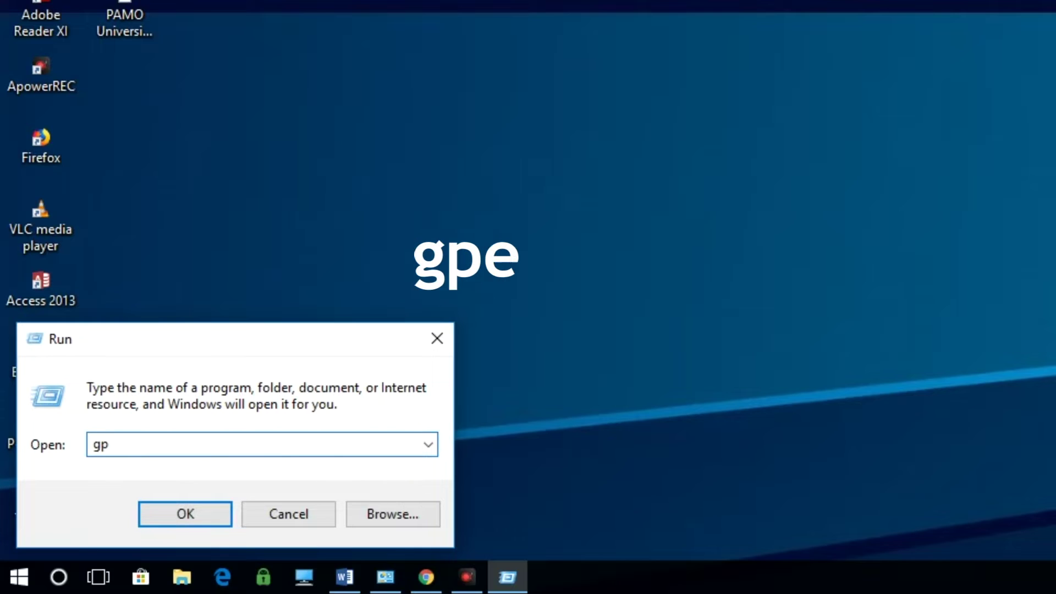
{"action": "type", "text": "edit."}
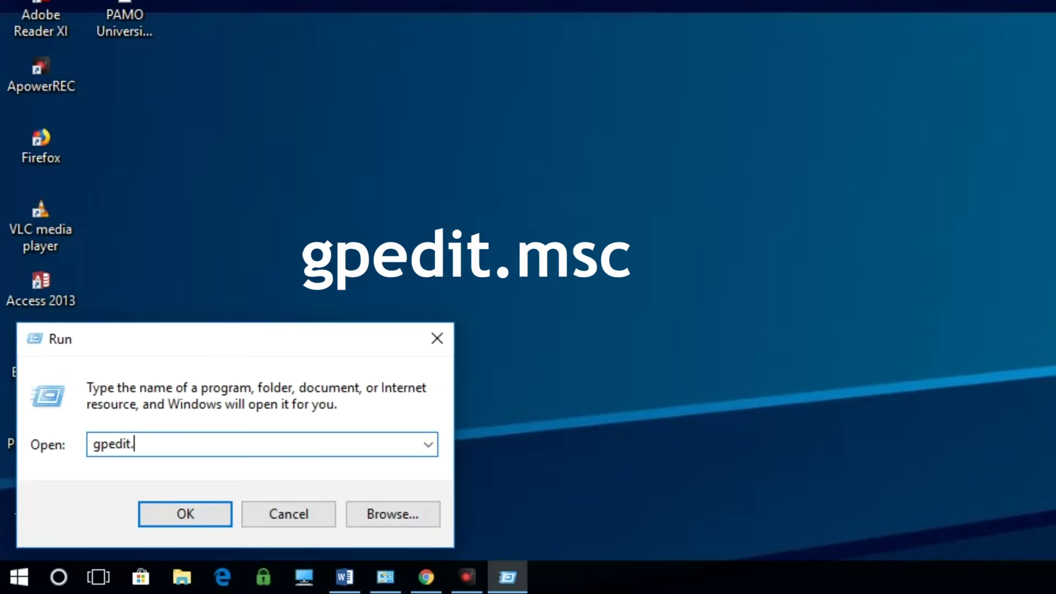
{"action": "type", "text": "msc"}
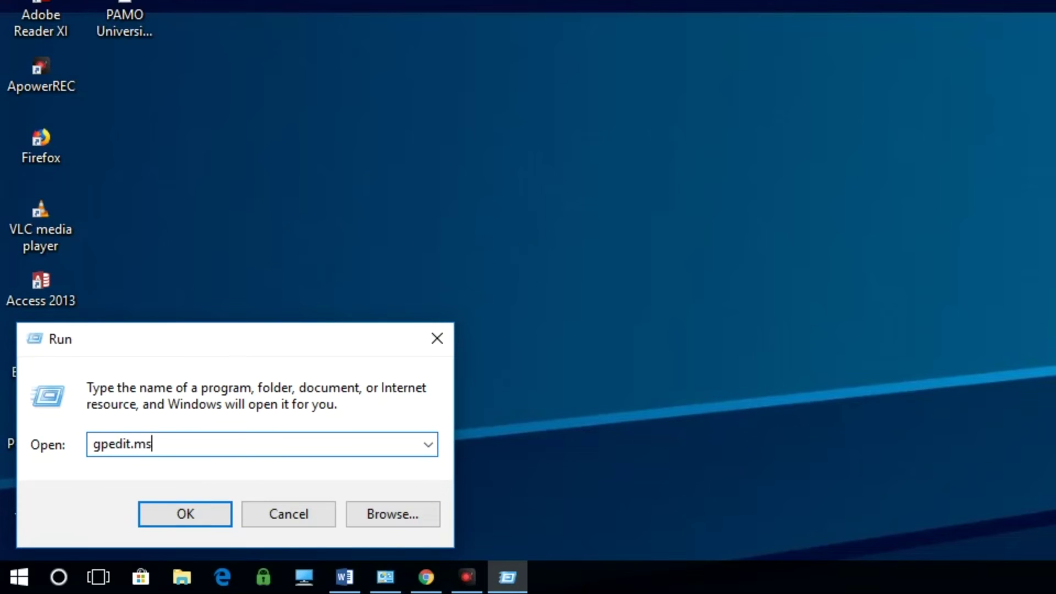
{"action": "left_click", "coordinate": [189, 519]}
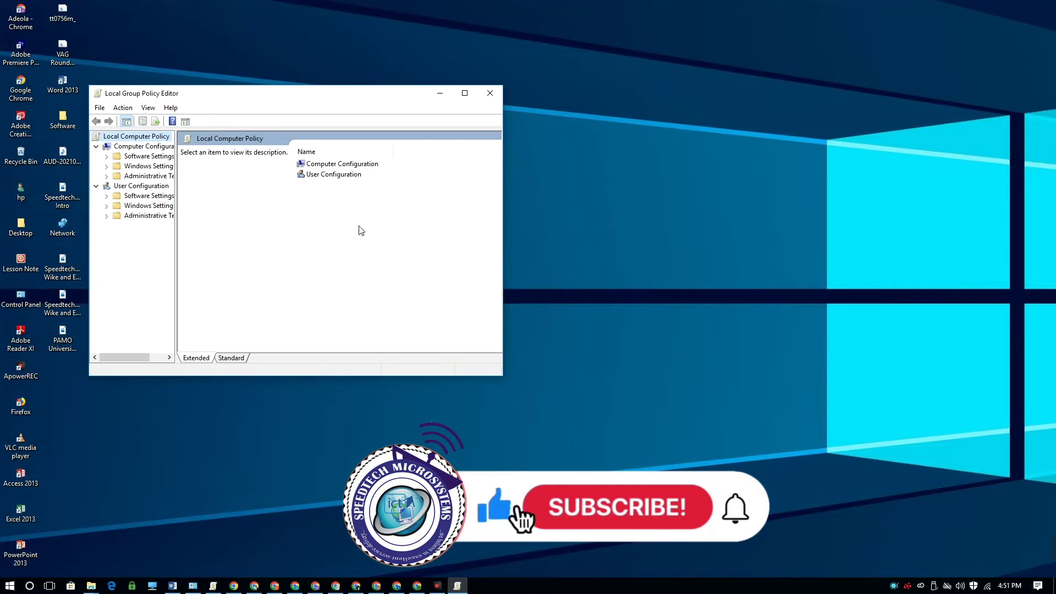
Centre the Local Group Policy Editor window on screen, then close it
{"action": "left_click_drag", "start_coordinate": [389, 95], "coordinate": [640, 164]}
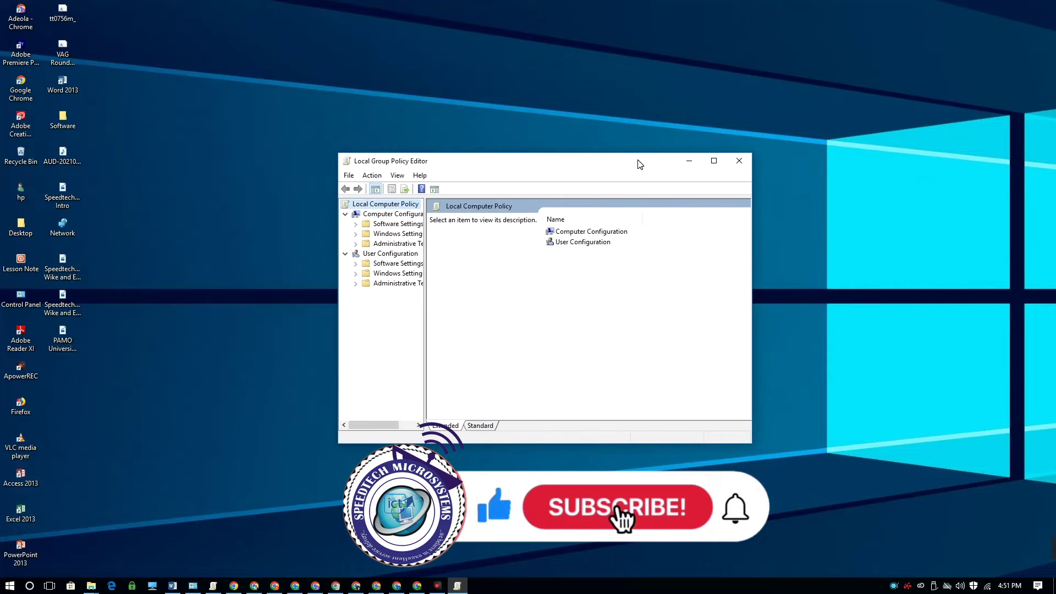
{"action": "left_click_drag", "start_coordinate": [477, 170], "coordinate": [485, 157]}
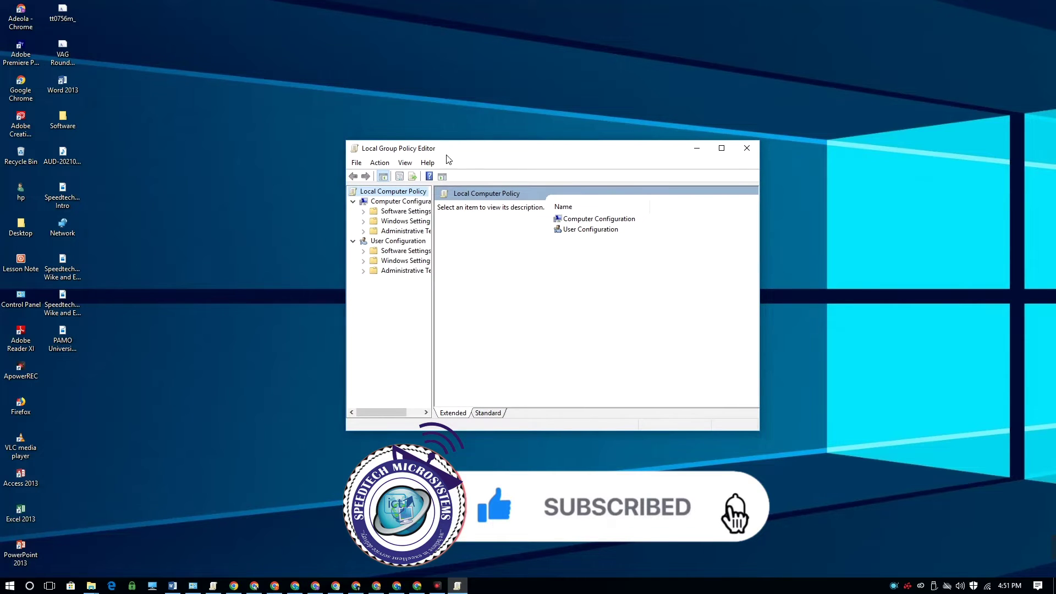
{"action": "left_click", "coordinate": [747, 149]}
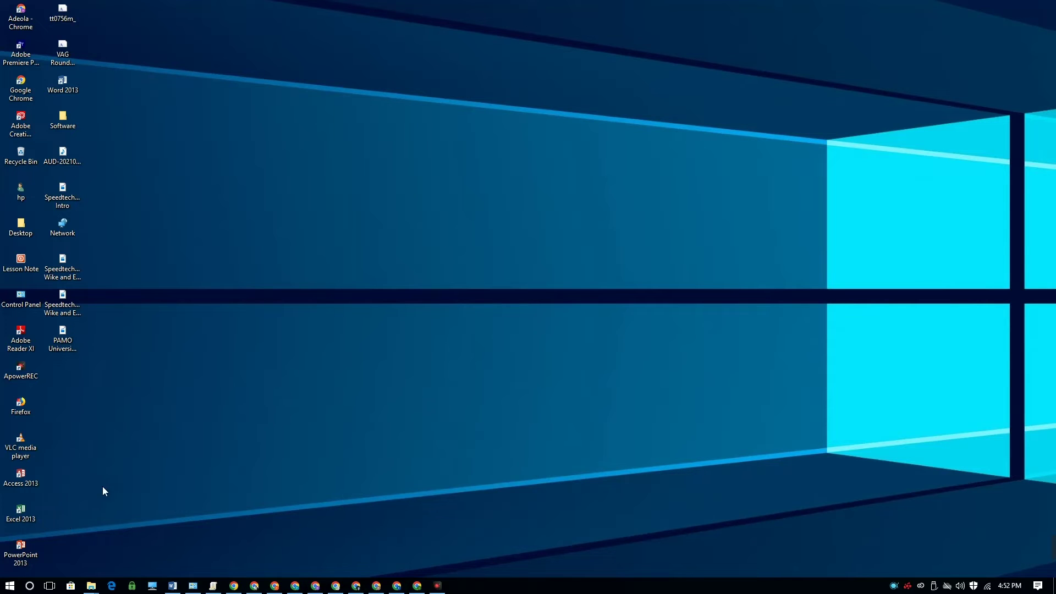
Open File Explorer at Local Disk (C:) and maximize the window
{"action": "left_click", "coordinate": [9, 586]}
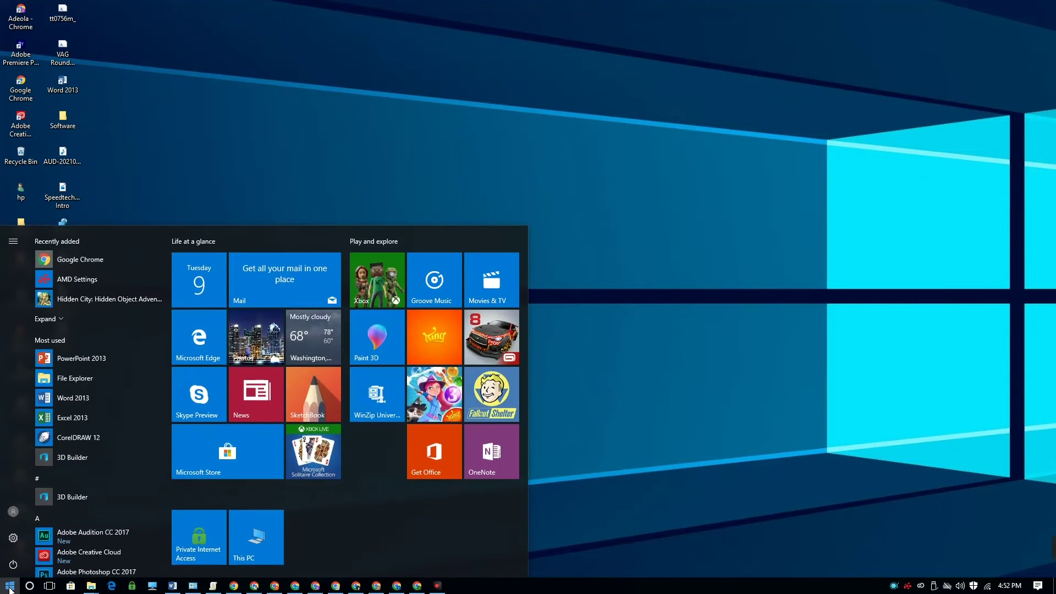
{"action": "left_click", "coordinate": [258, 543]}
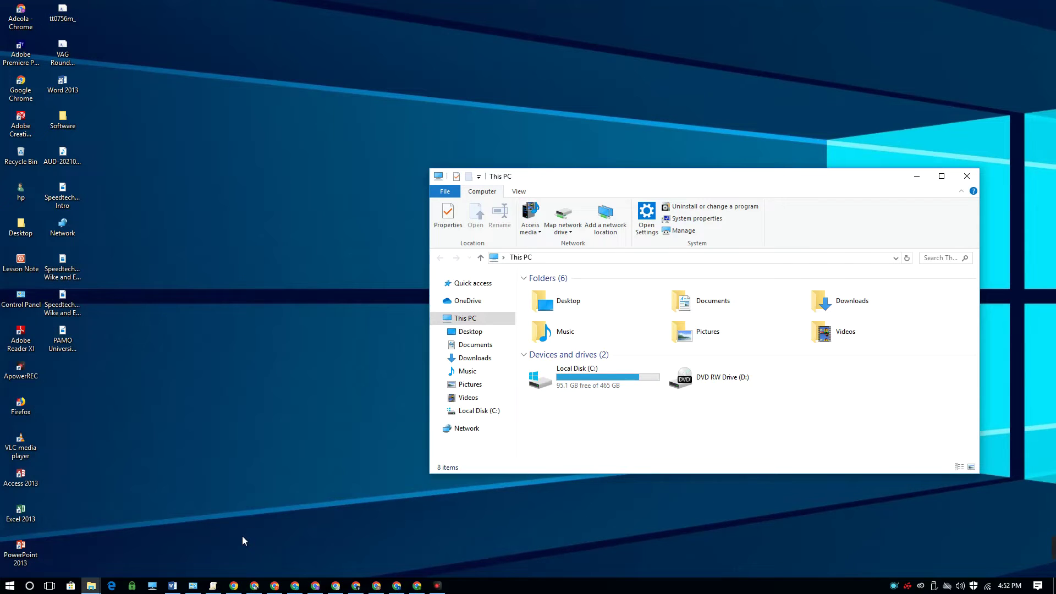
{"action": "left_click_drag", "start_coordinate": [800, 177], "coordinate": [651, 113]}
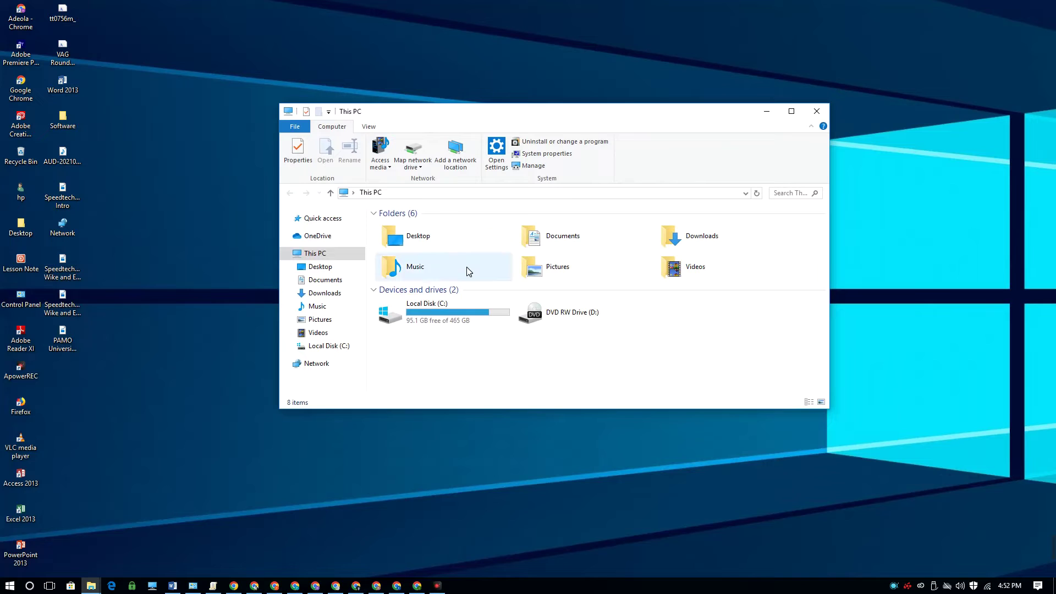
{"action": "left_click", "coordinate": [429, 315]}
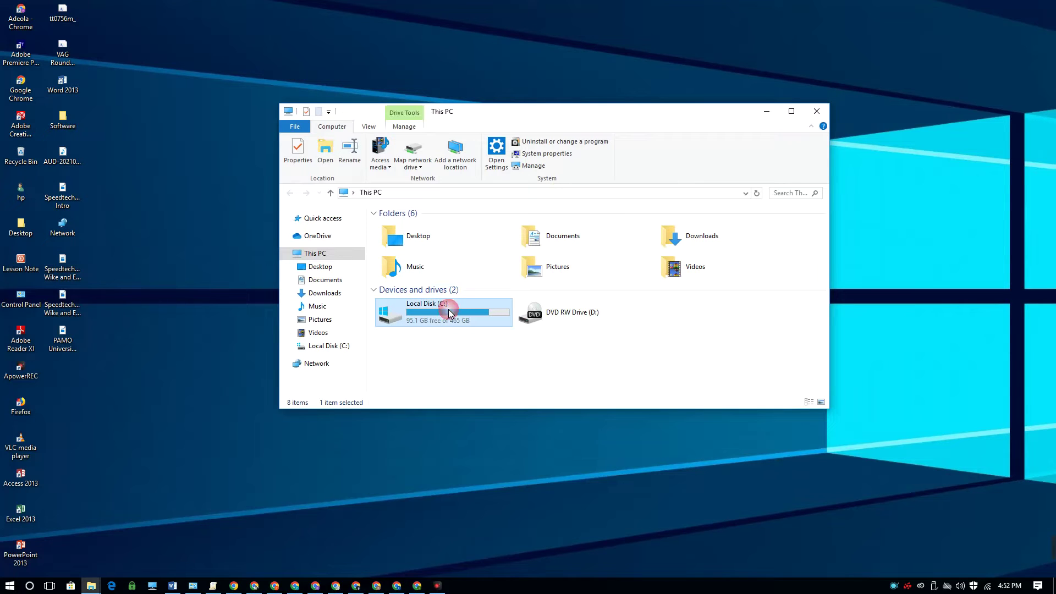
{"action": "double_click", "coordinate": [477, 313]}
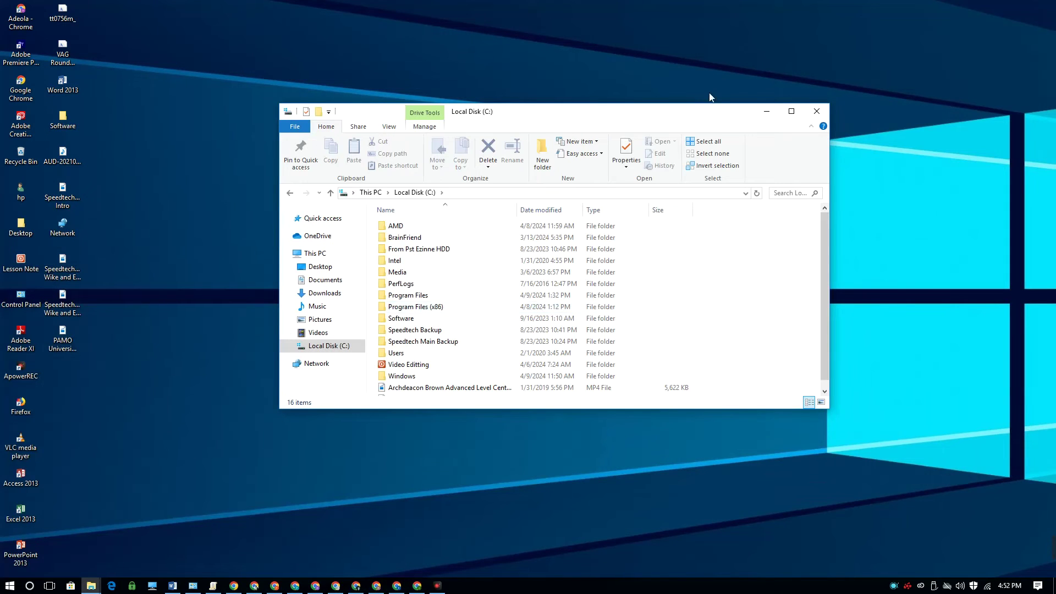
{"action": "left_click", "coordinate": [791, 111]}
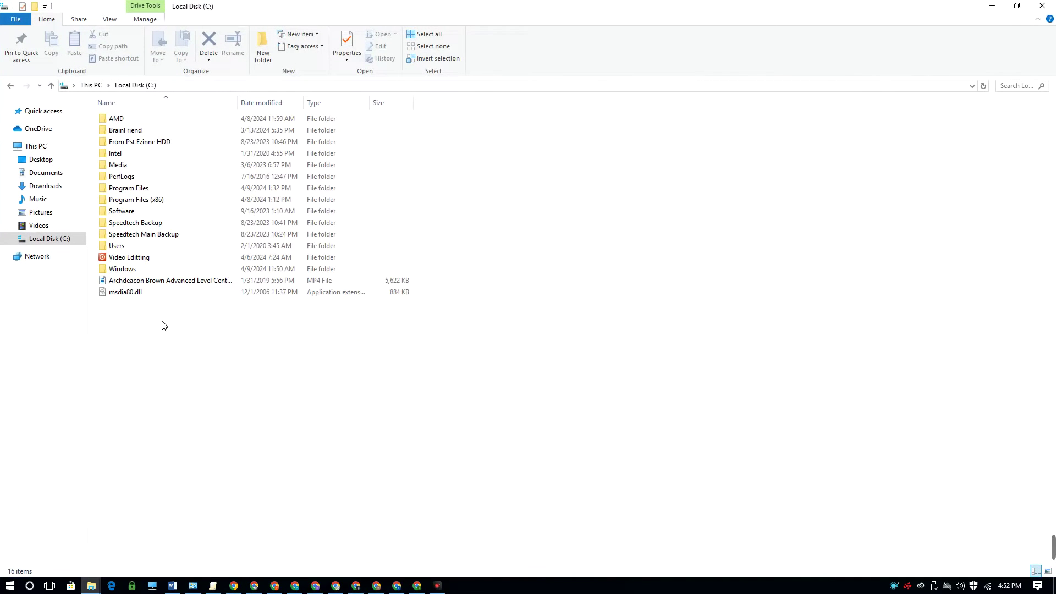
Open Windows\System32, jump to gpedit by typing 'gp', and widen the Type column
{"action": "double_click", "coordinate": [126, 269]}
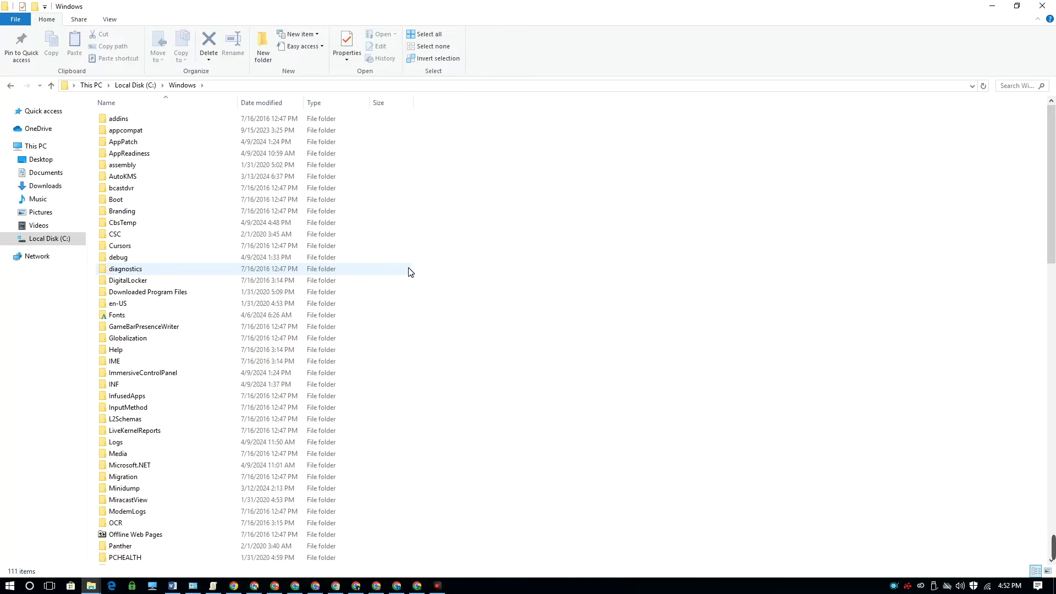
{"action": "left_click_drag", "start_coordinate": [1050, 179], "coordinate": [1033, 281]}
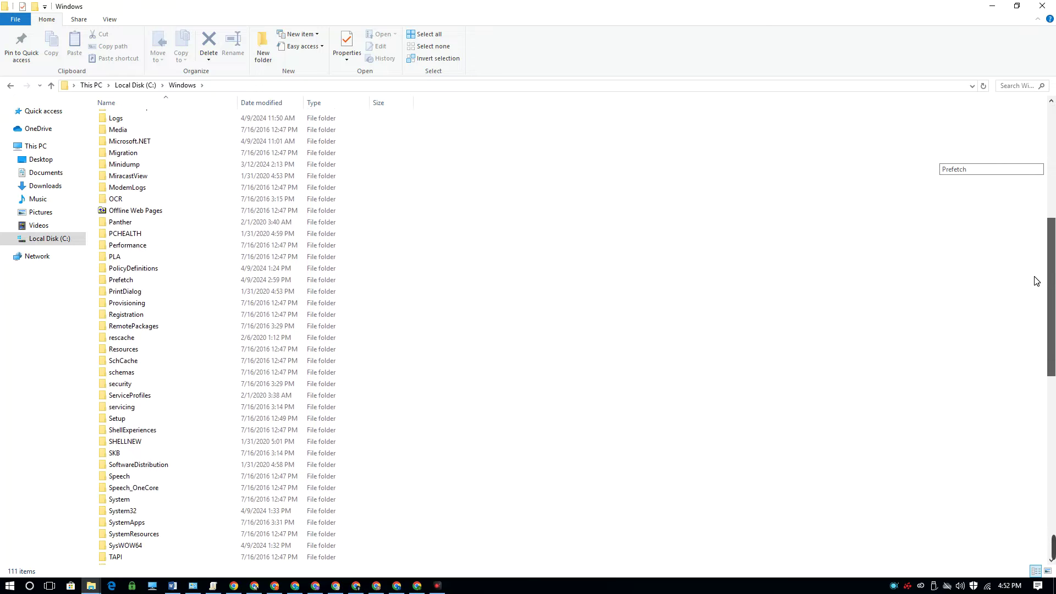
{"action": "left_click", "coordinate": [197, 474]}
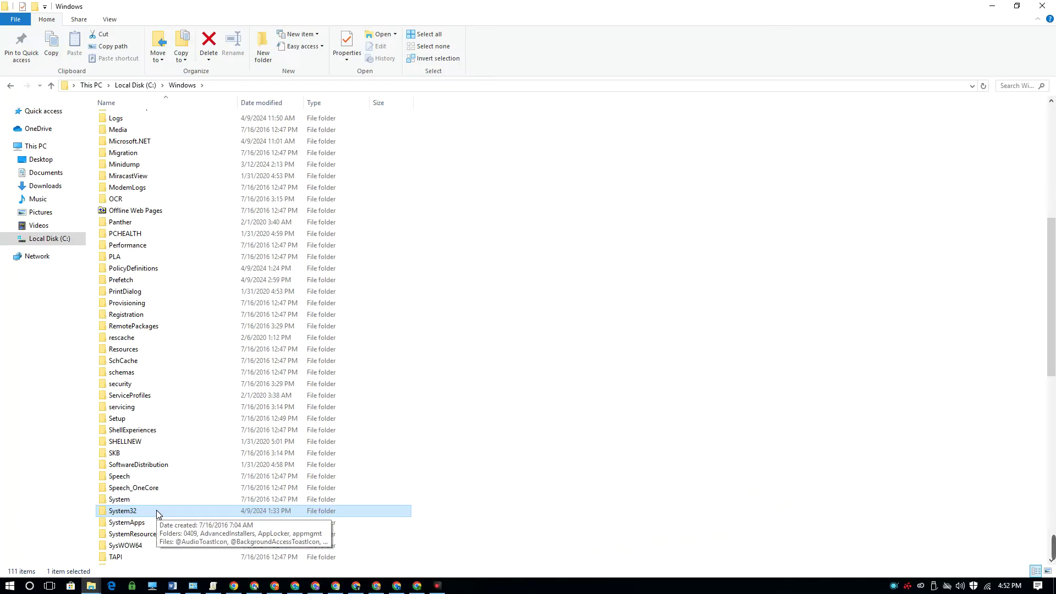
{"action": "double_click", "coordinate": [157, 512]}
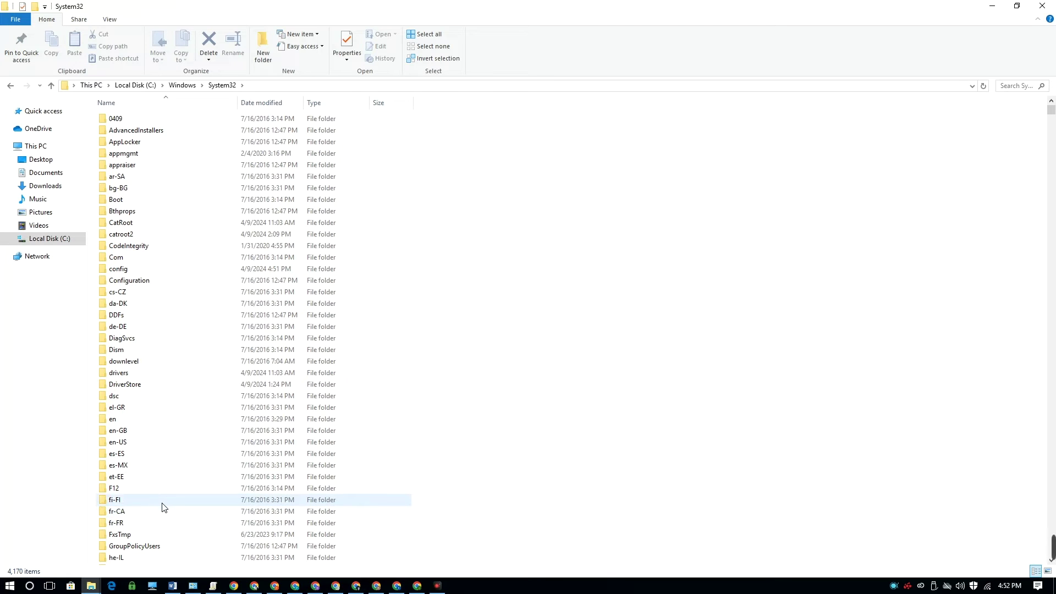
{"action": "scroll", "coordinate": [164, 385], "scroll_direction": "down", "scroll_amount": 20}
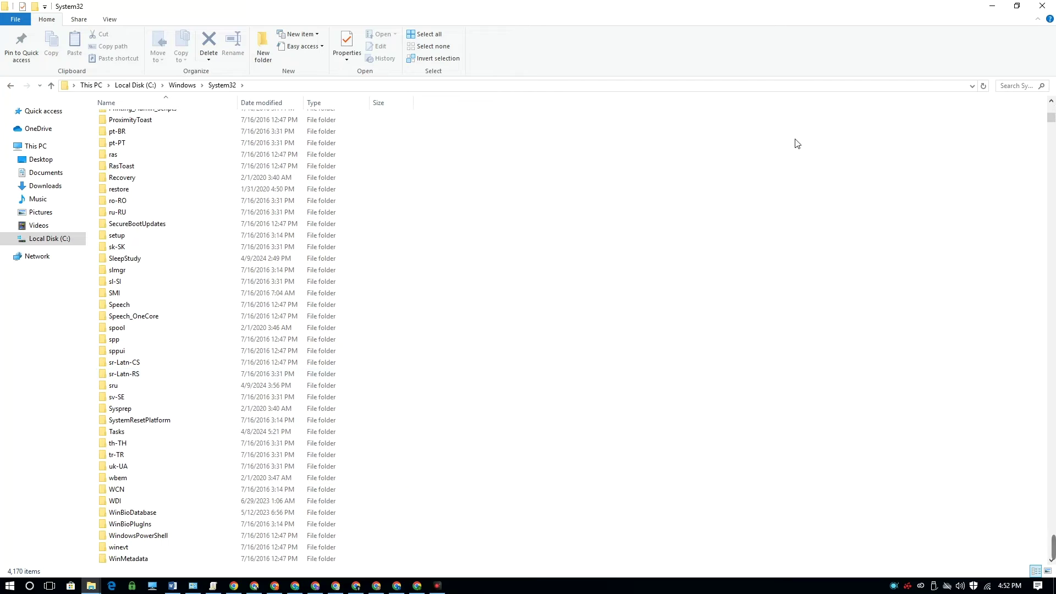
{"action": "left_click_drag", "start_coordinate": [1051, 120], "coordinate": [1029, 194]}
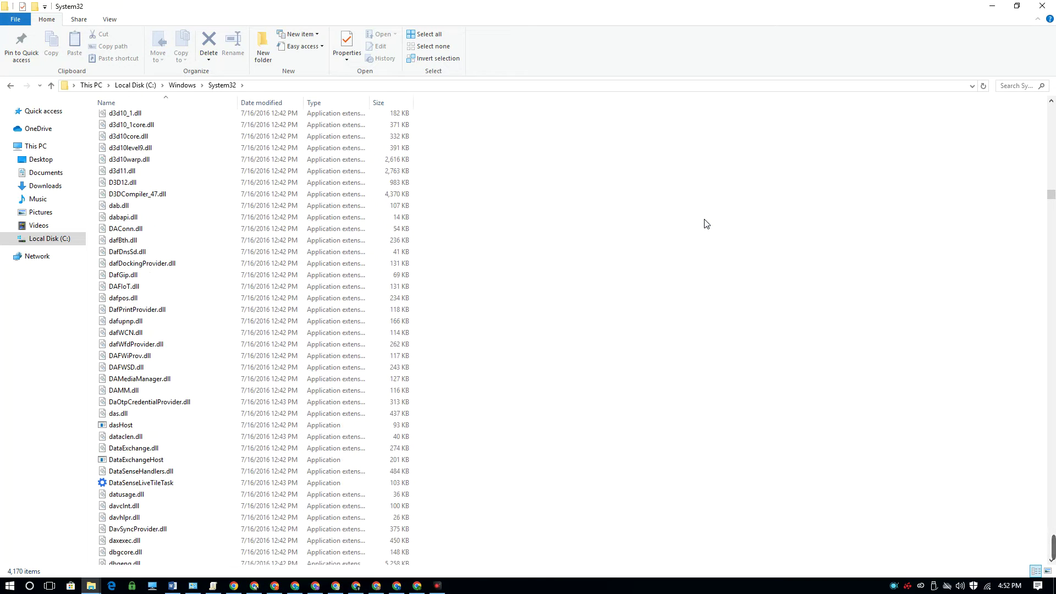
{"action": "type", "text": "gp"}
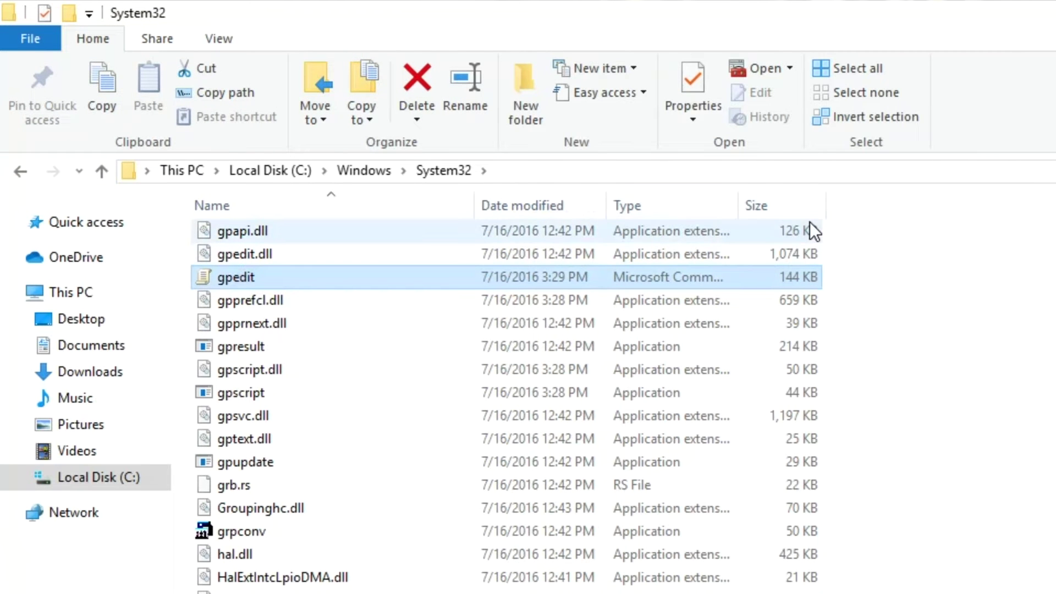
{"action": "double_click", "coordinate": [764, 203]}
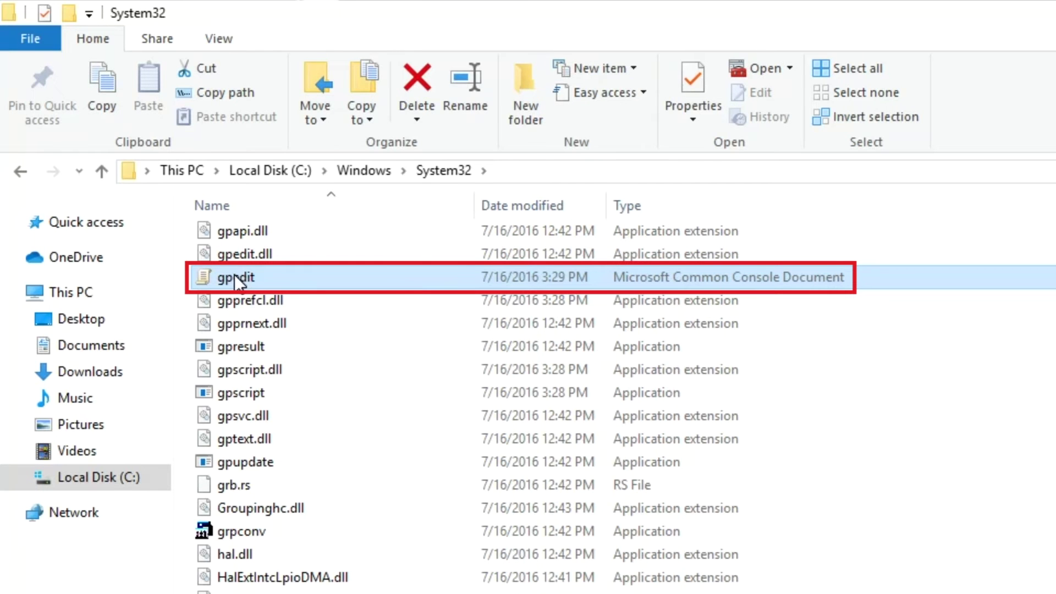
Launch gpedit from System32 and close the File Explorer window
{"action": "double_click", "coordinate": [234, 275]}
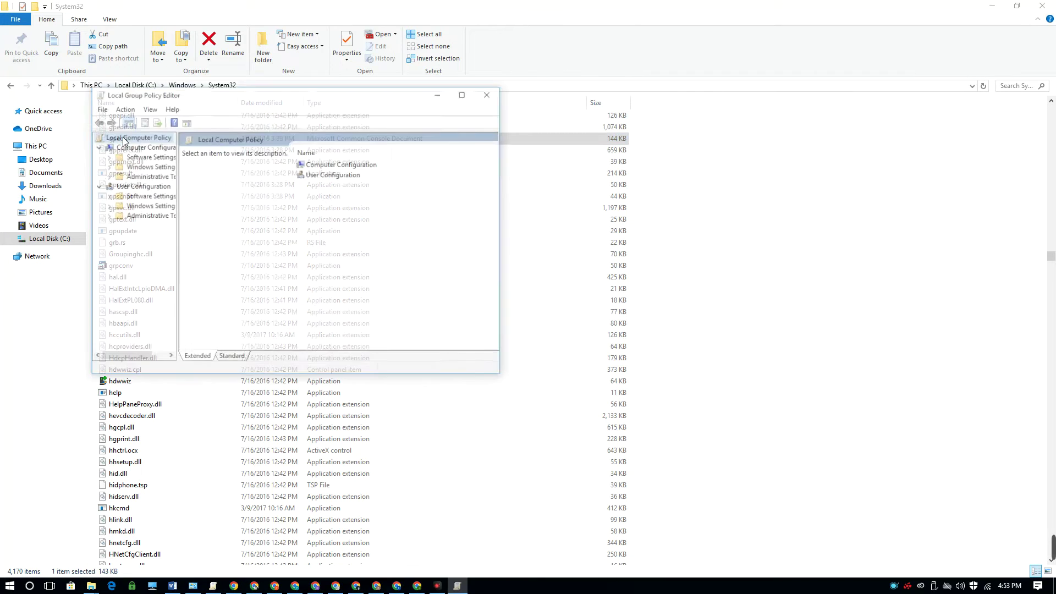
{"action": "left_click_drag", "start_coordinate": [245, 101], "coordinate": [469, 144]}
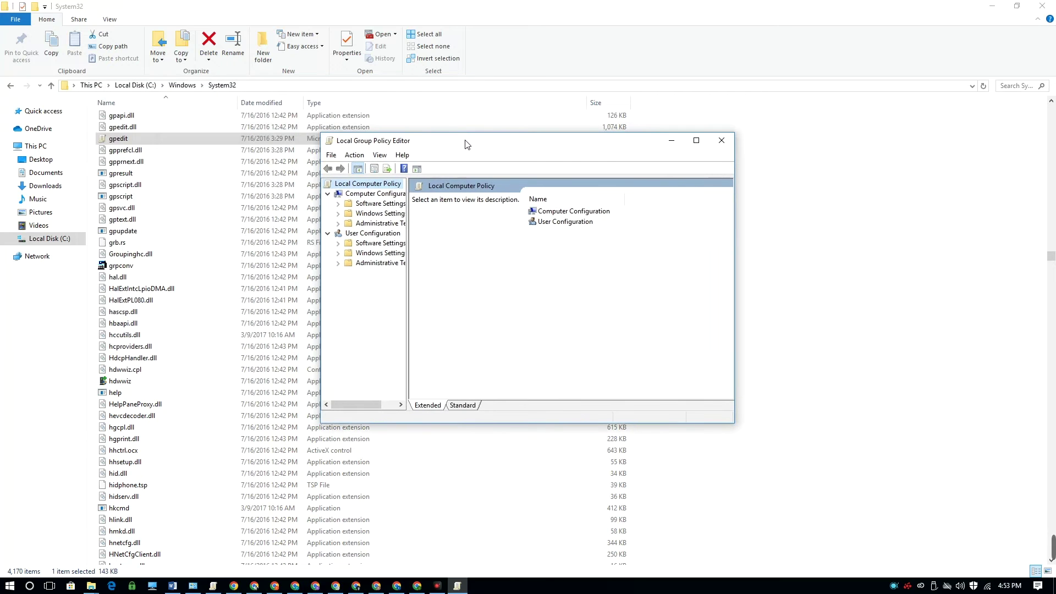
{"action": "left_click", "coordinate": [1042, 6]}
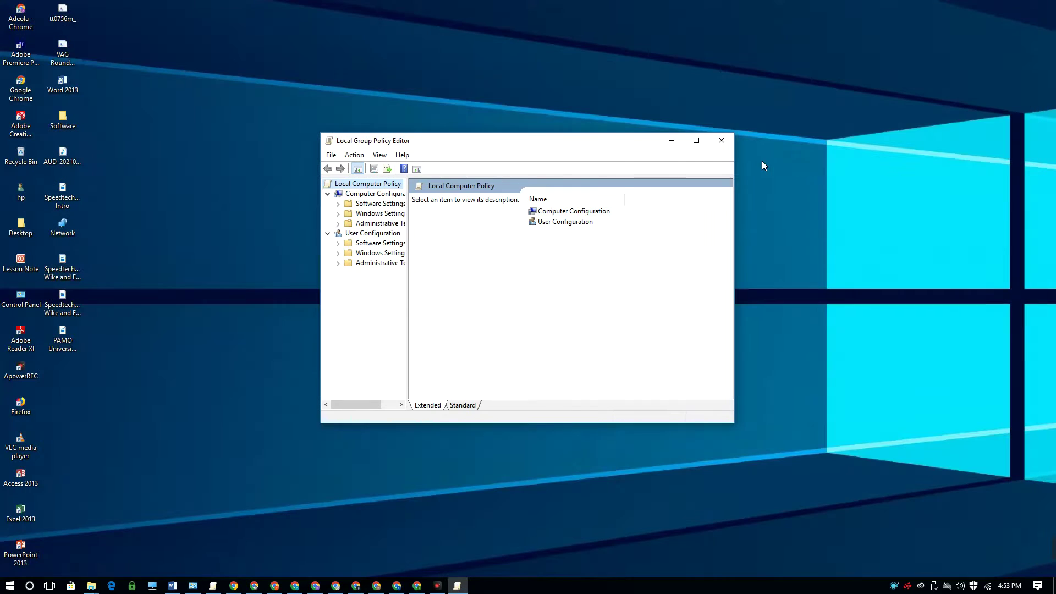
Maximize the policy editor, widen the tree pane, and expand Administrative Templates
{"action": "left_click_drag", "start_coordinate": [543, 146], "coordinate": [540, 108]}
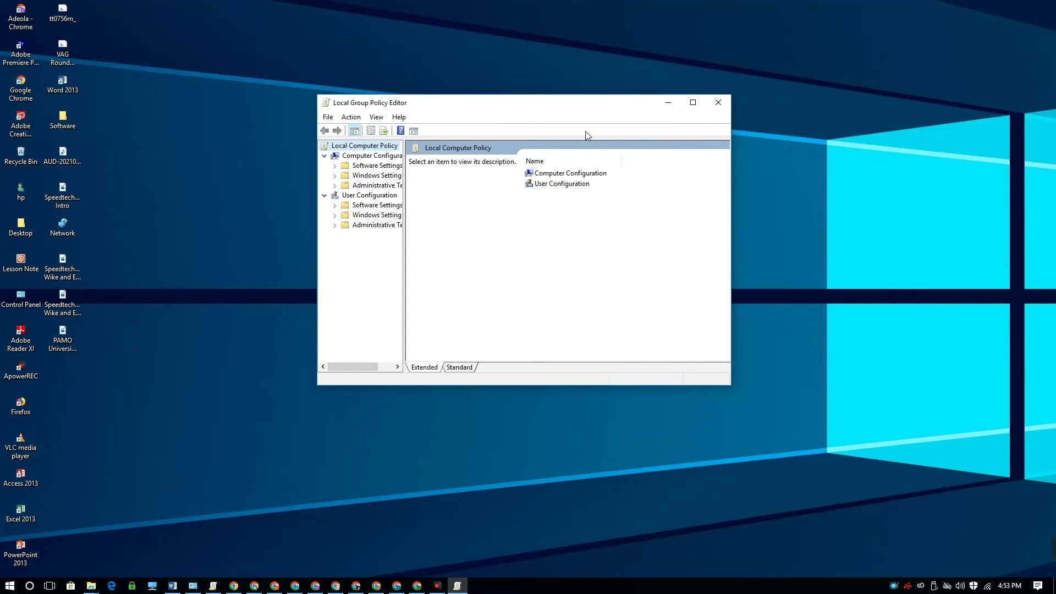
{"action": "left_click", "coordinate": [693, 103]}
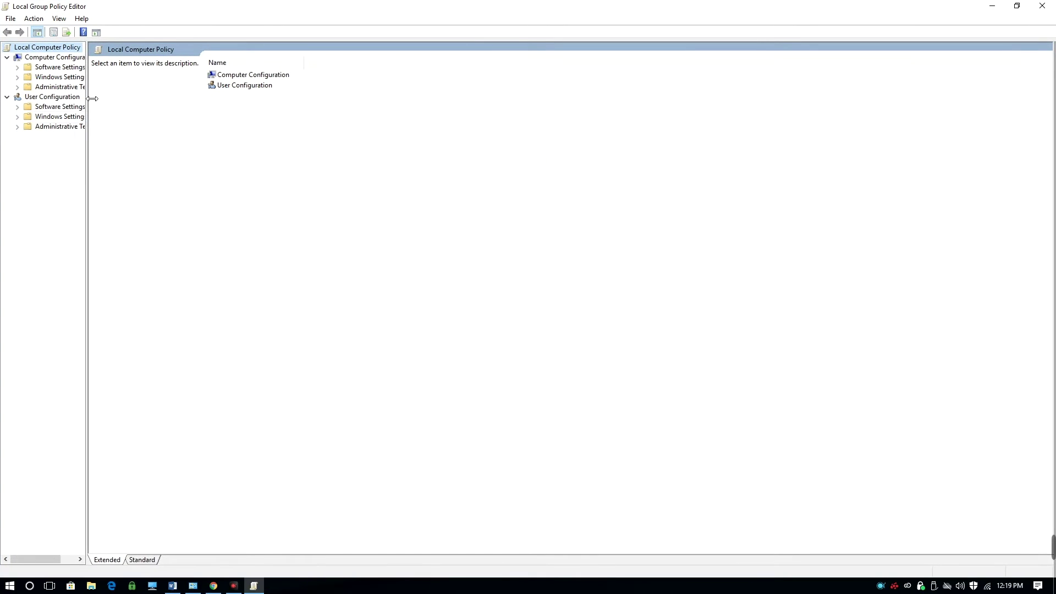
{"action": "left_click_drag", "start_coordinate": [100, 98], "coordinate": [190, 98]}
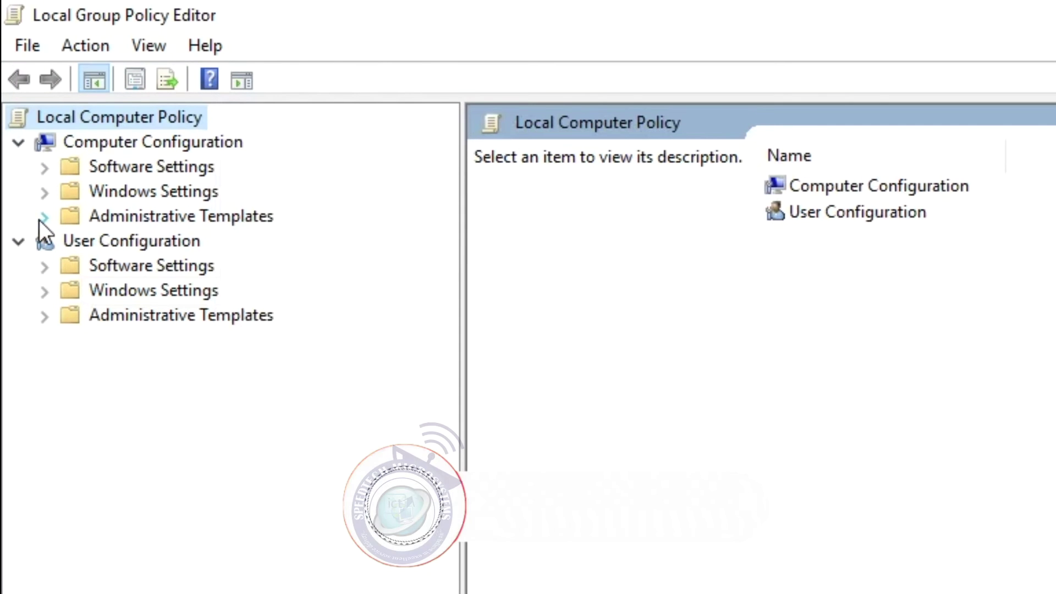
{"action": "left_click", "coordinate": [41, 217]}
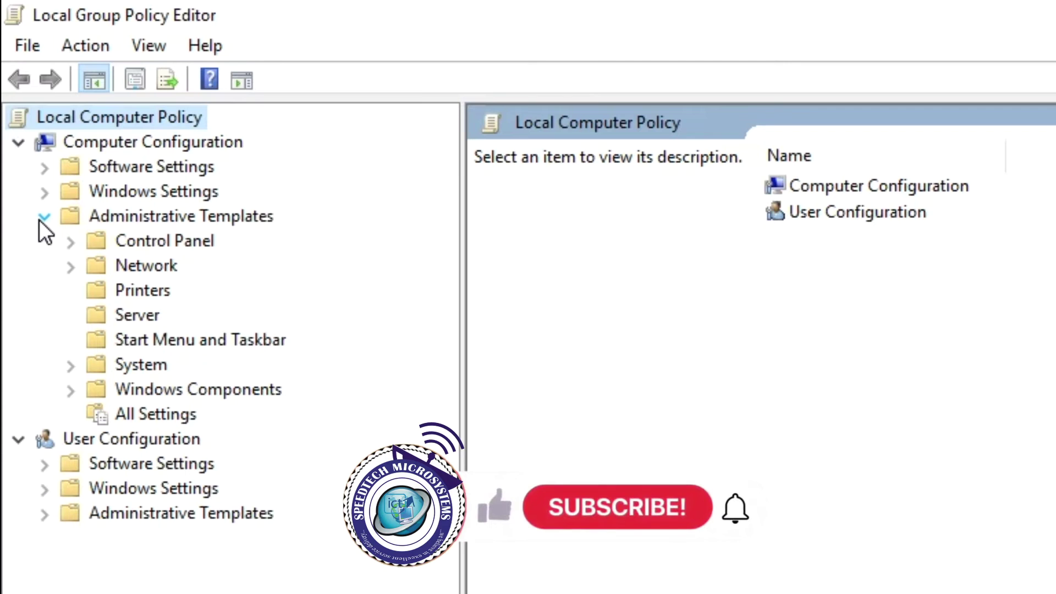
Go to Network > Network Connections, widen the Setting column, and open the ICS prohibition policy
{"action": "left_click", "coordinate": [148, 265]}
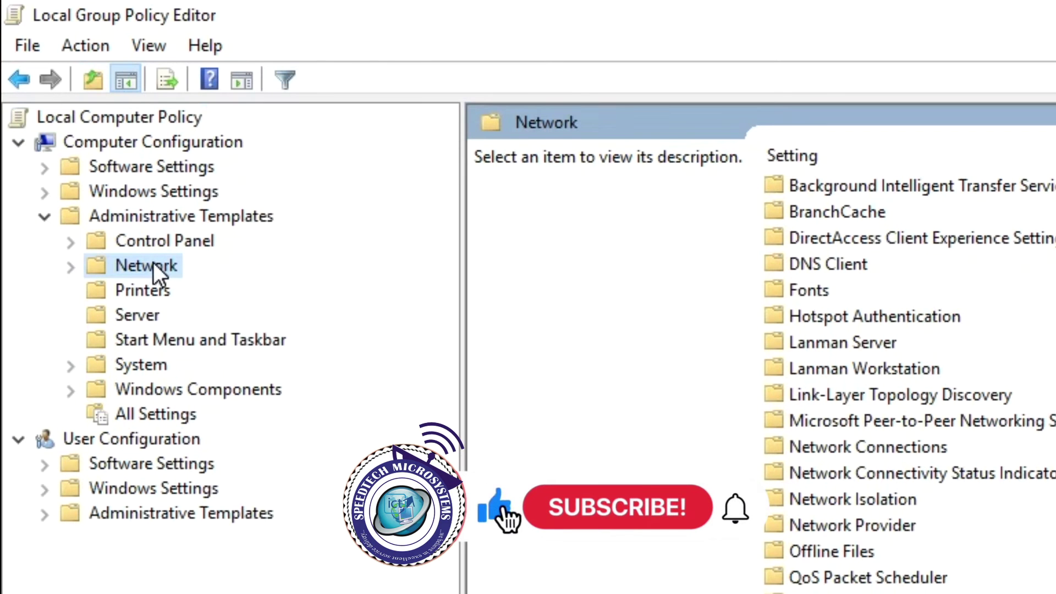
{"action": "left_click", "coordinate": [862, 446]}
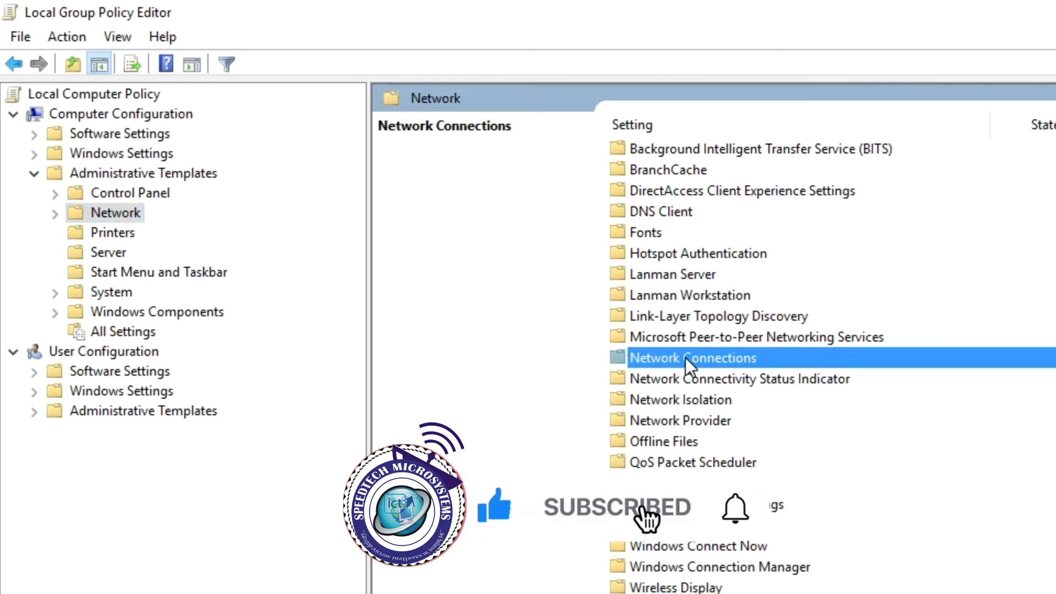
{"action": "double_click", "coordinate": [844, 359]}
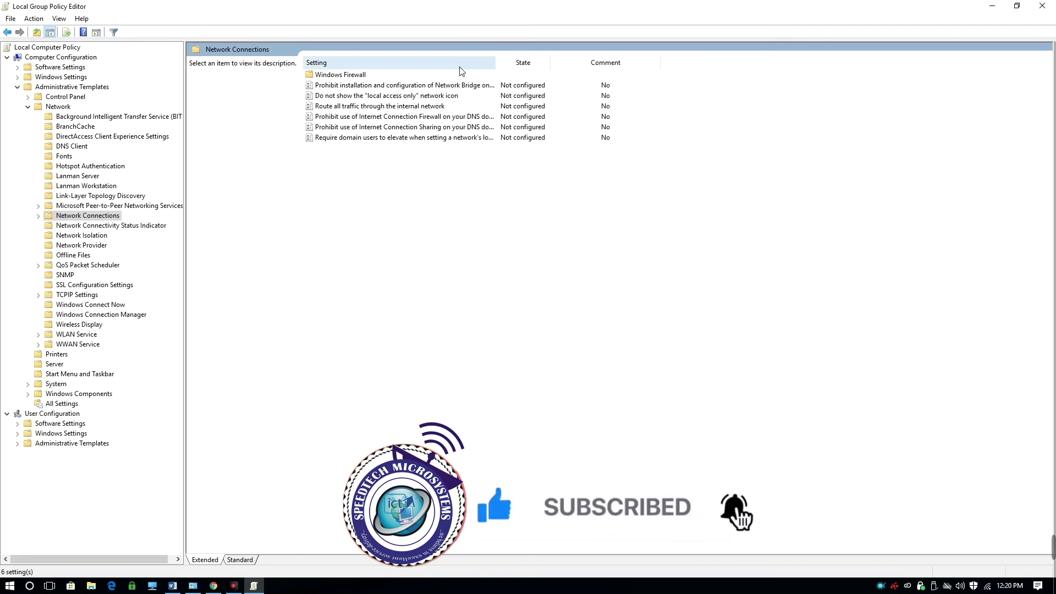
{"action": "left_click_drag", "start_coordinate": [496, 64], "coordinate": [601, 64]}
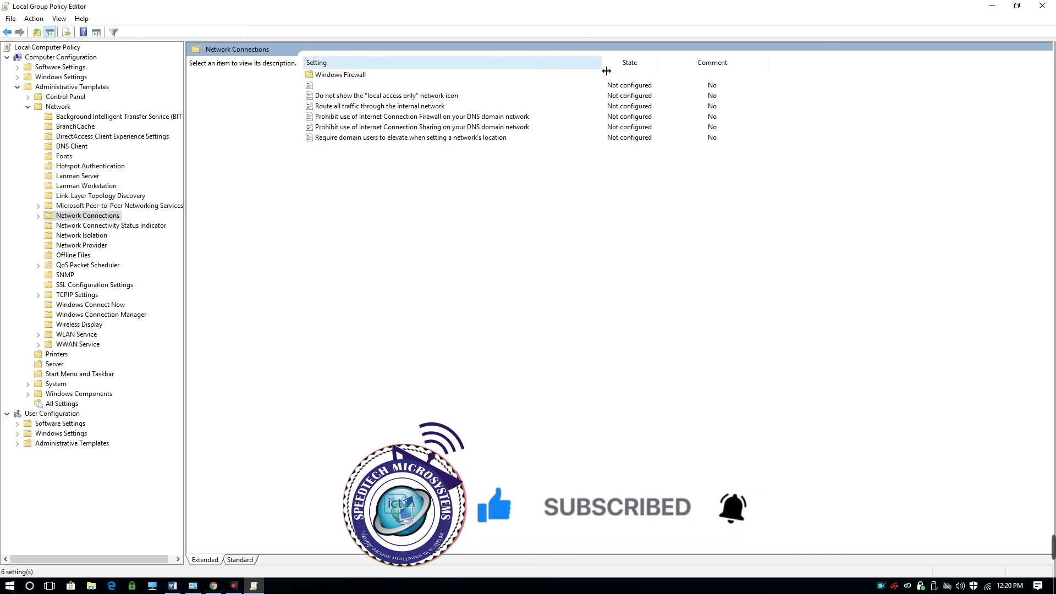
{"action": "left_click", "coordinate": [496, 128]}
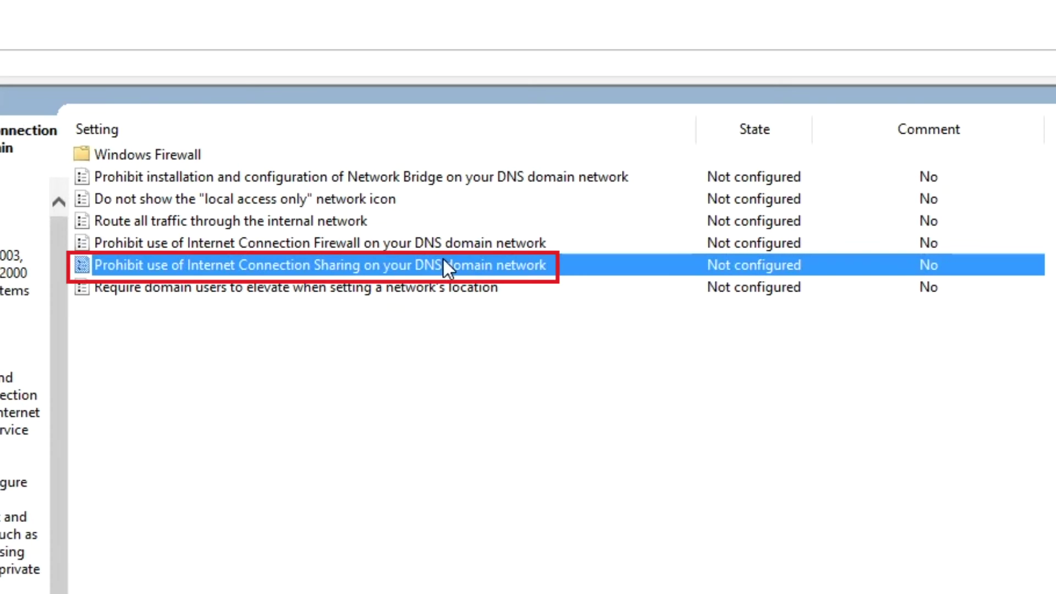
{"action": "double_click", "coordinate": [444, 265]}
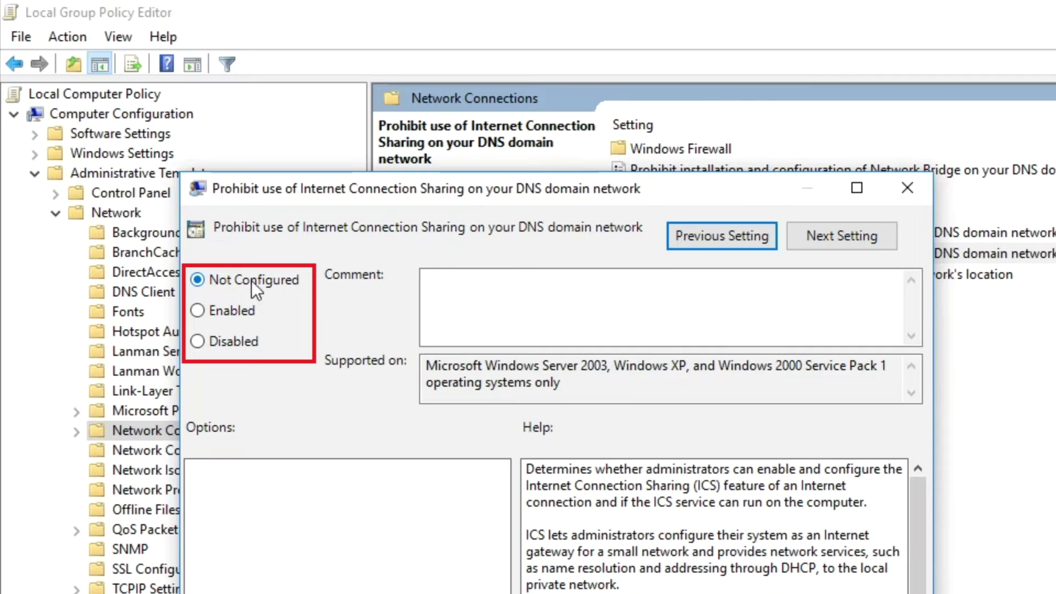
Set 'Prohibit use of Internet Connection Sharing on your DNS domain network' to Enabled and apply
{"action": "left_click", "coordinate": [203, 311]}
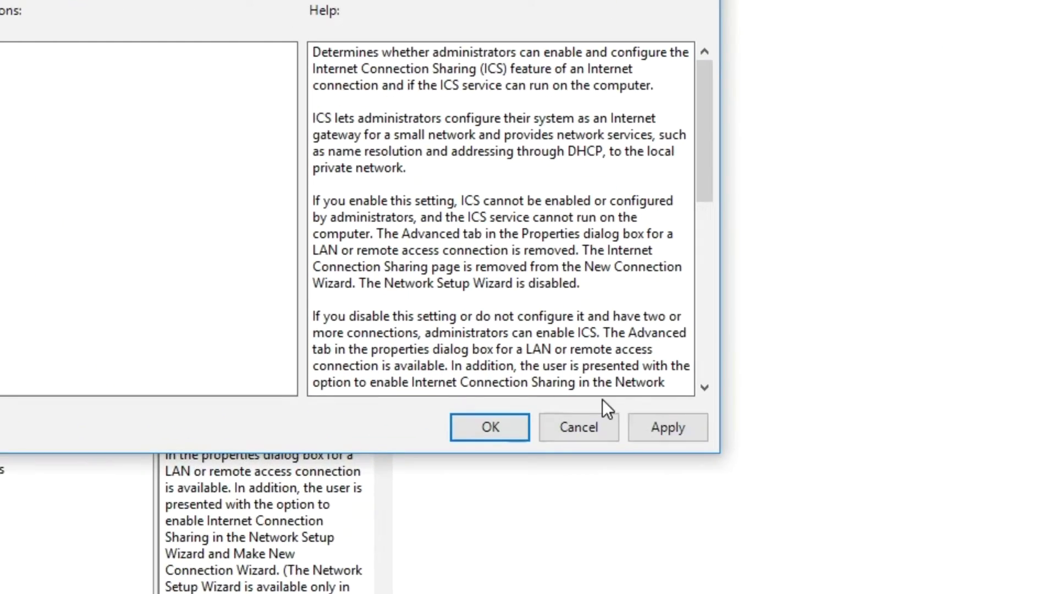
{"action": "left_click", "coordinate": [678, 427]}
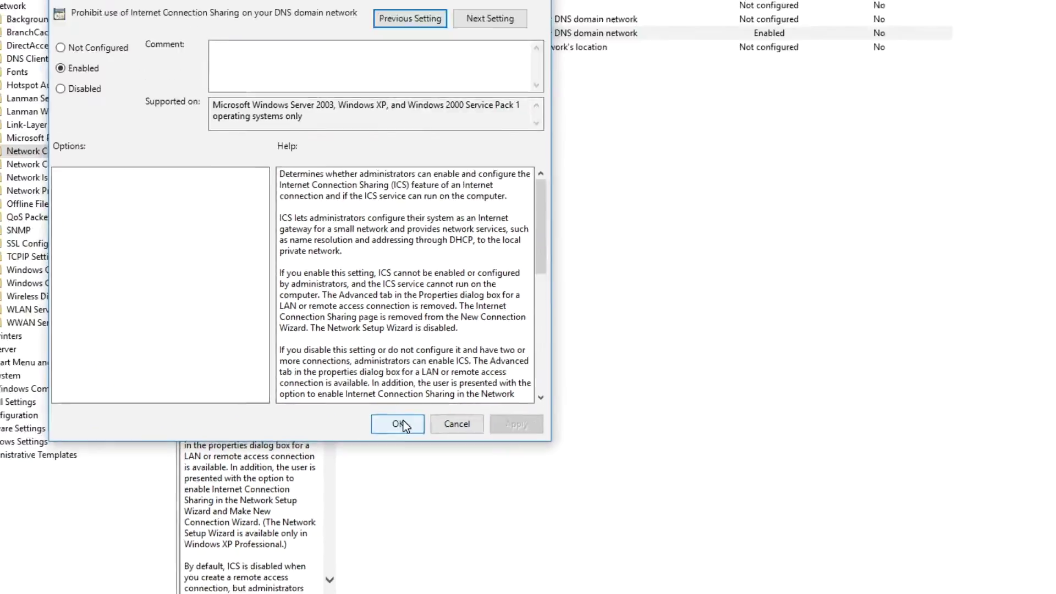
{"action": "left_click", "coordinate": [490, 428]}
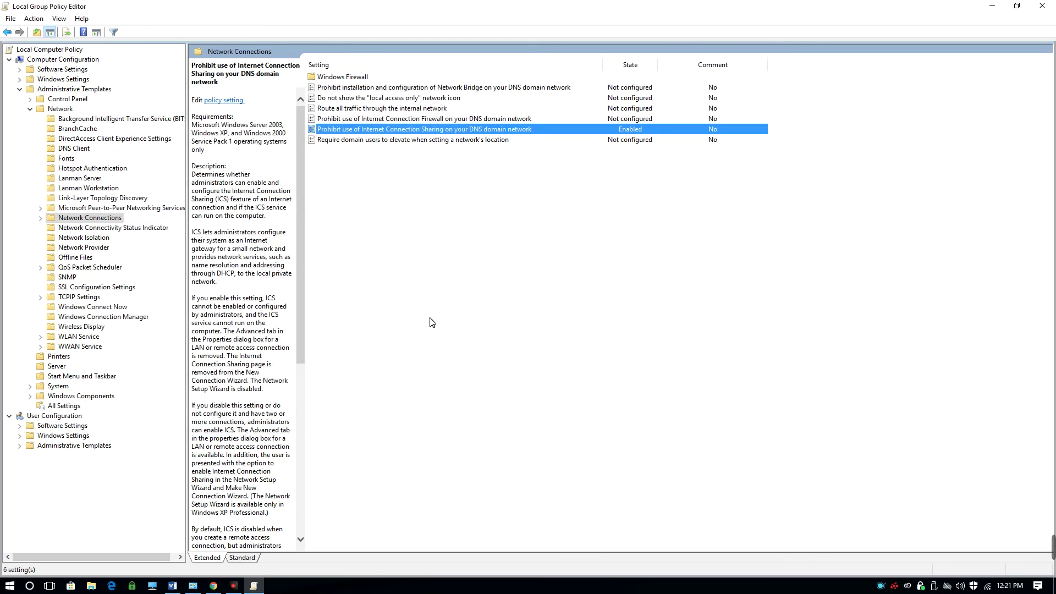
Confirm in Settings that Mobile hotspot is now managed by your organization, then close Settings
{"action": "left_click", "coordinate": [990, 7]}
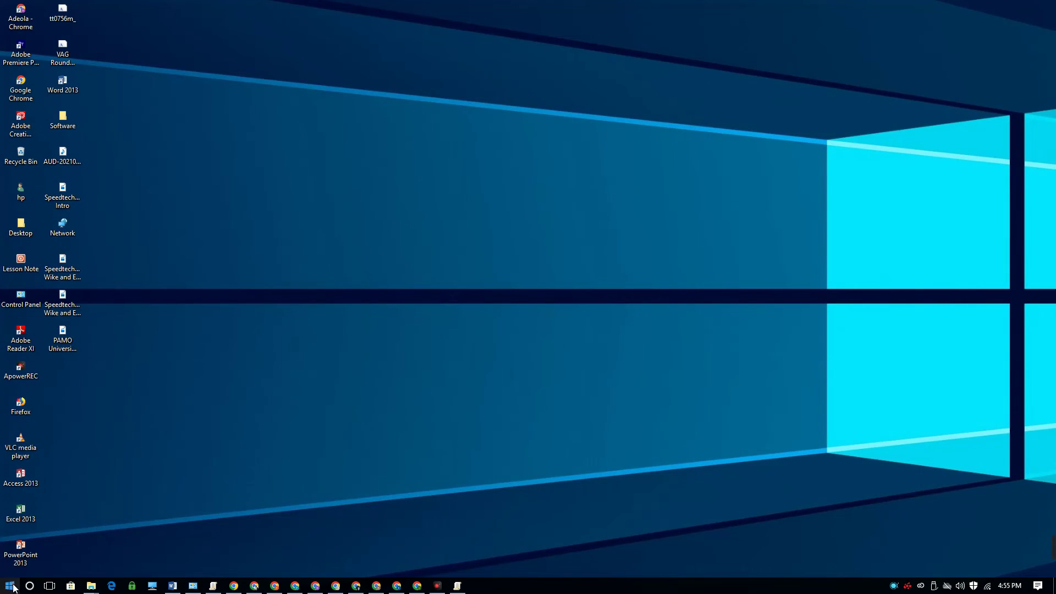
{"action": "left_click", "coordinate": [10, 586]}
{"action": "left_click", "coordinate": [13, 538]}
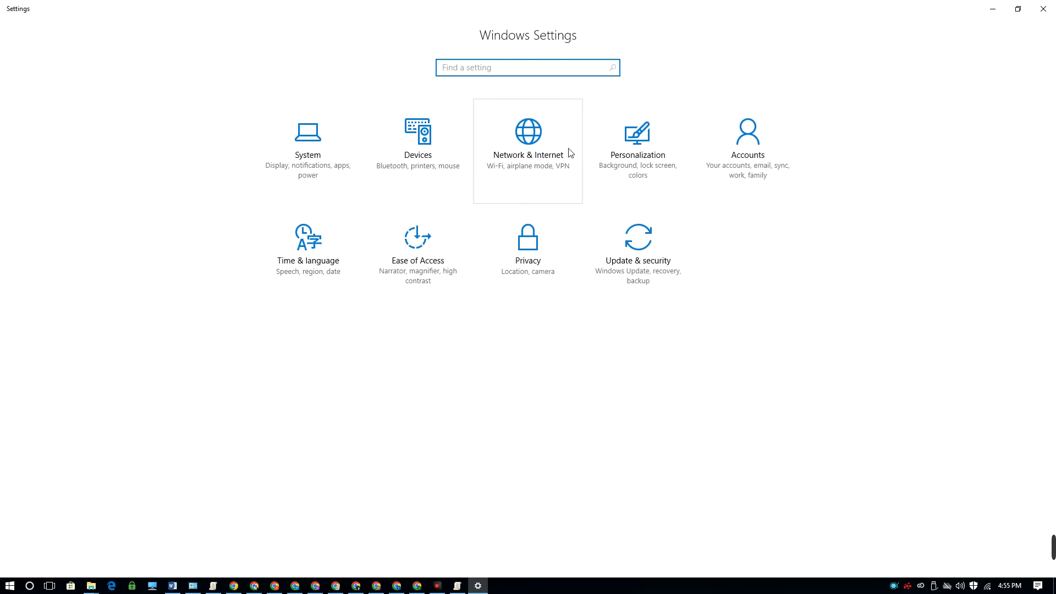
{"action": "left_click", "coordinate": [530, 162]}
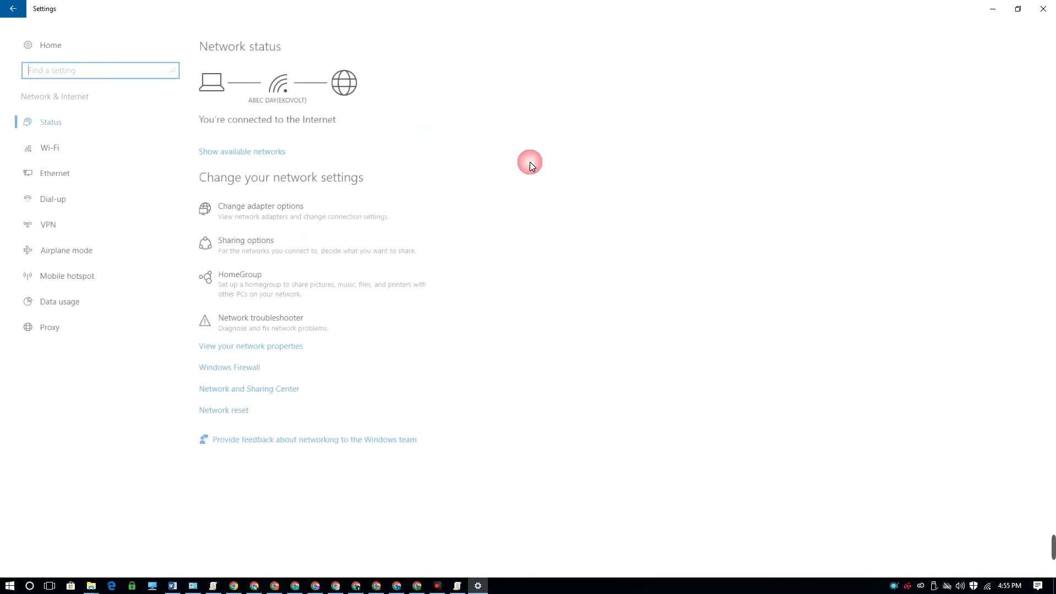
{"action": "left_click", "coordinate": [27, 276]}
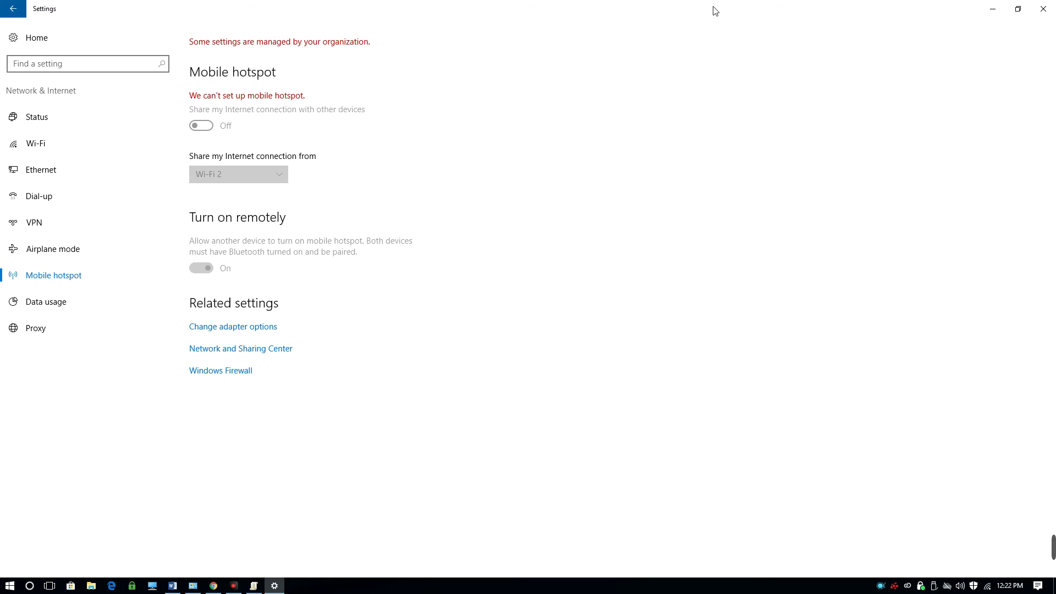
{"action": "left_click", "coordinate": [1043, 9]}
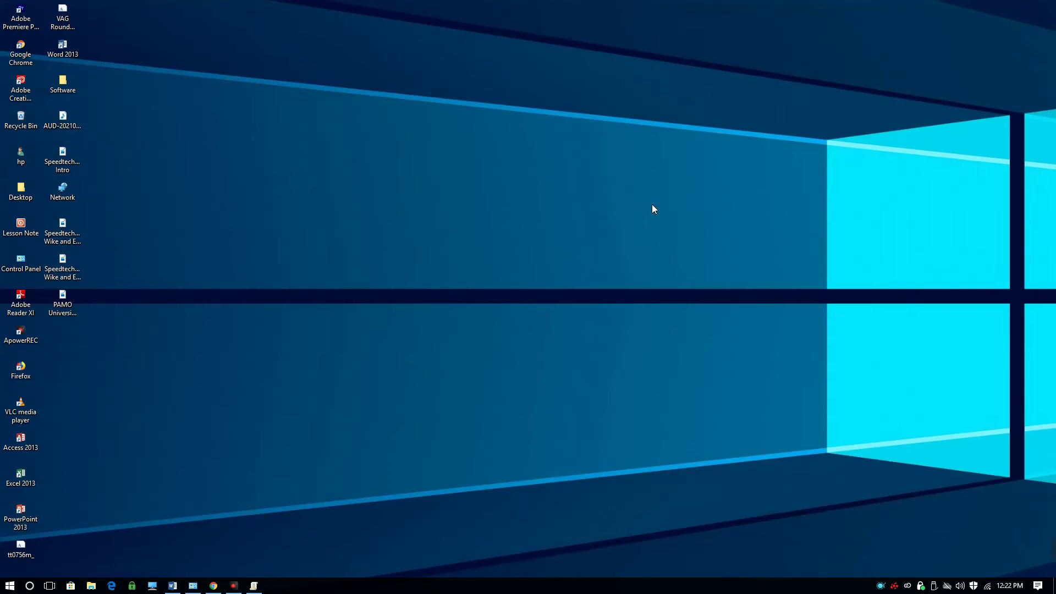
Reopen the 'Prohibit use of Internet Connection Sharing' policy and select Not Configured, not yet applied
{"action": "left_click", "coordinate": [254, 586]}
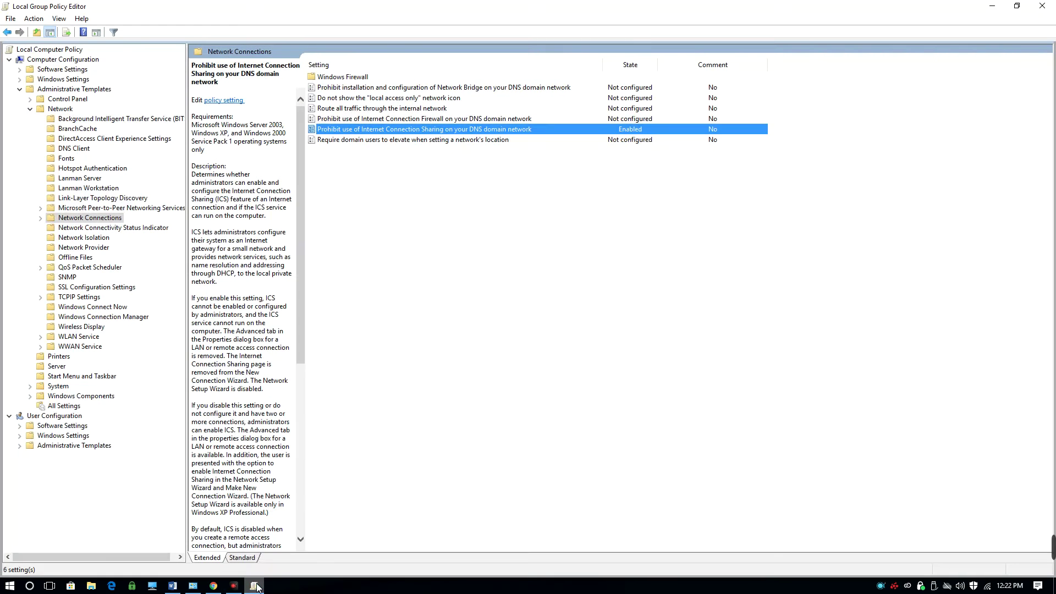
{"action": "double_click", "coordinate": [476, 133]}
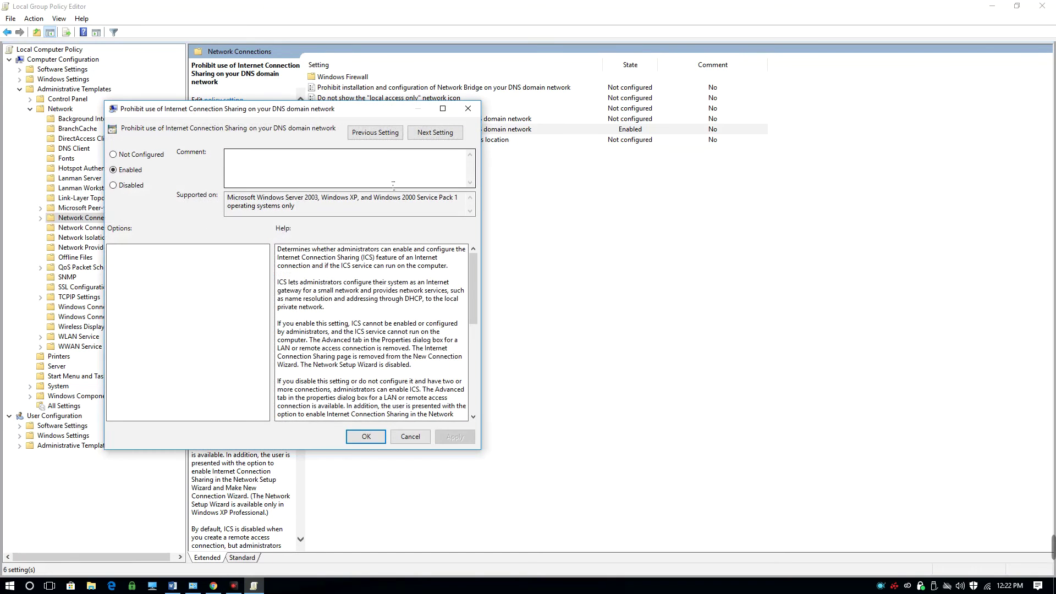
{"action": "left_click", "coordinate": [113, 155]}
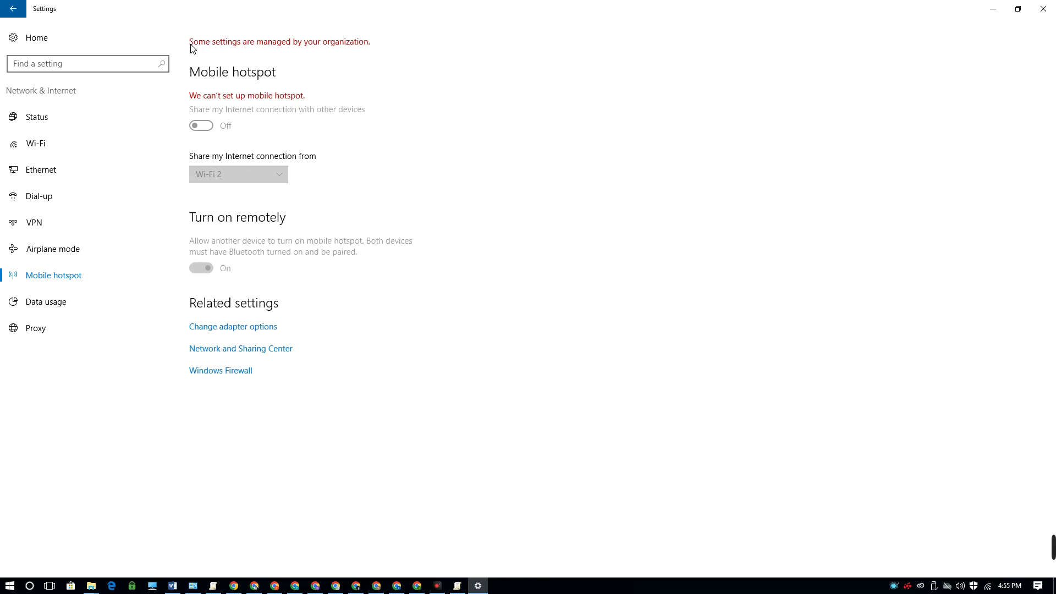
{"action": "left_click", "coordinate": [407, 48]}
{"action": "left_click", "coordinate": [413, 160]}
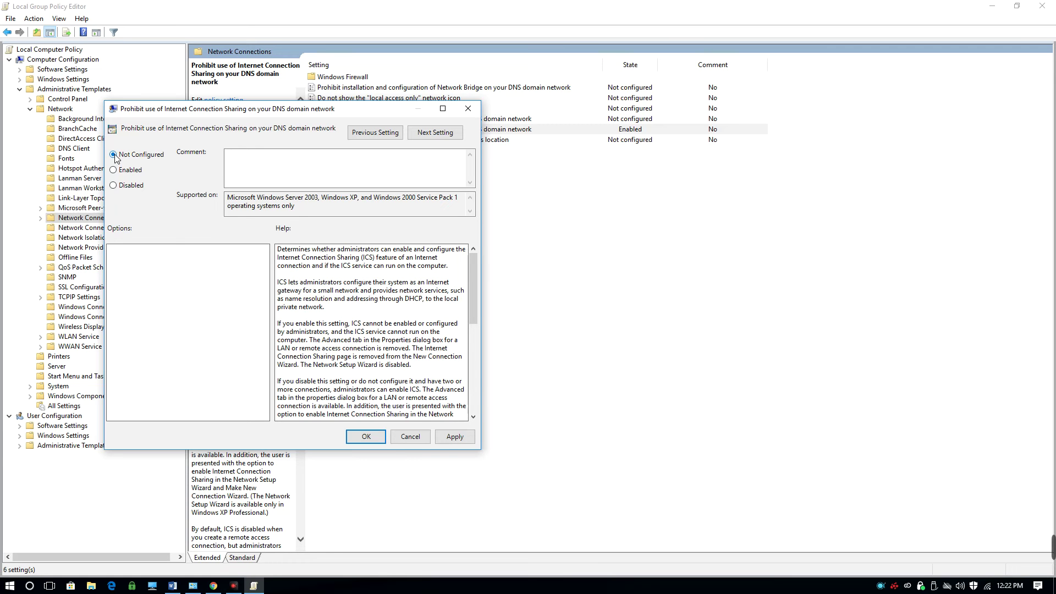
{"action": "left_click", "coordinate": [113, 185]}
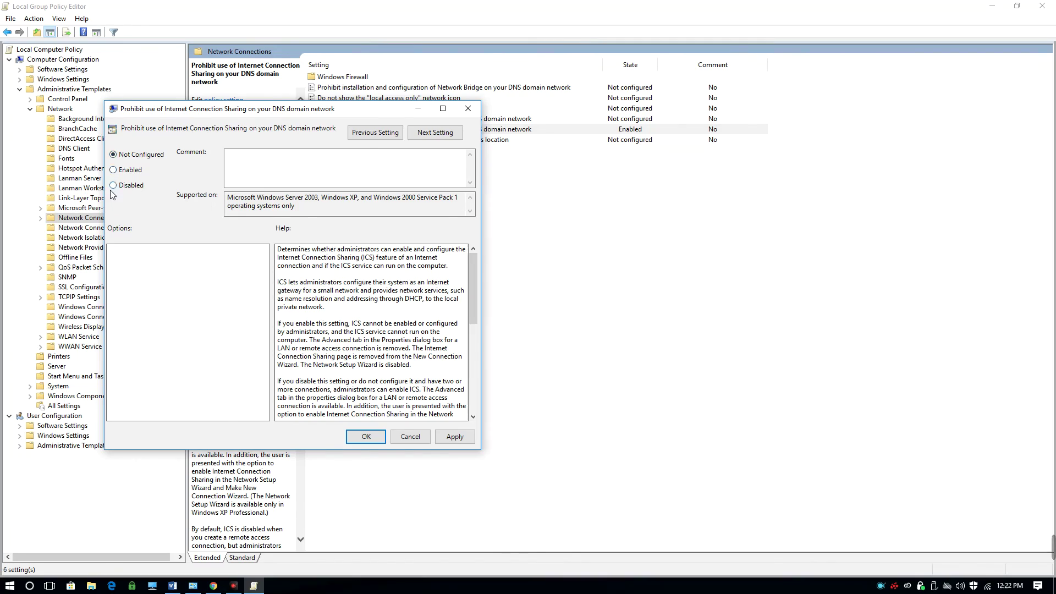